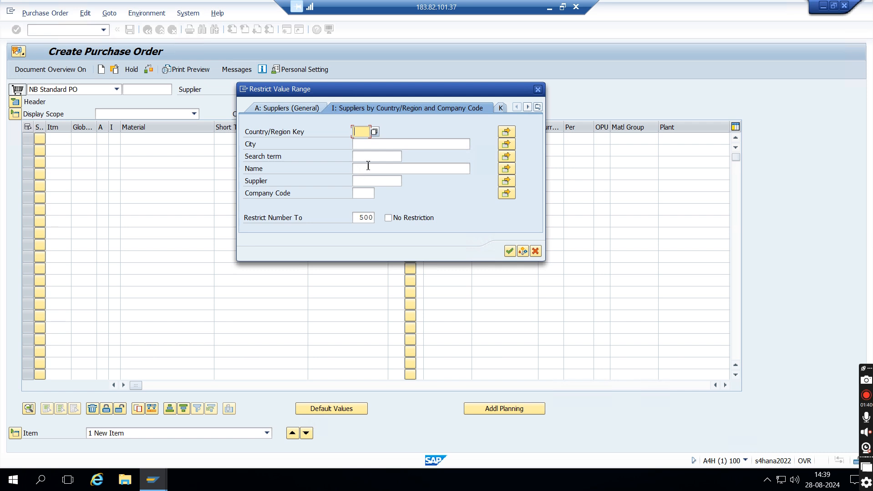
Search the suppliers by company code SVC2 and choose LEVIS SUPPLIERS as the purchase order's supplier
{"action": "left_click", "coordinate": [364, 196]}
{"action": "type", "text": "SVC2"}
{"action": "key", "text": "Return"}
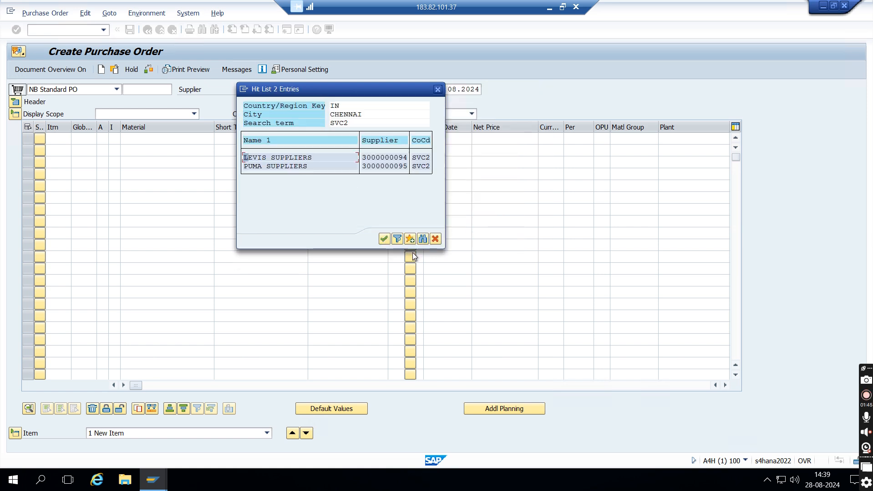
{"action": "left_click", "coordinate": [383, 238]}
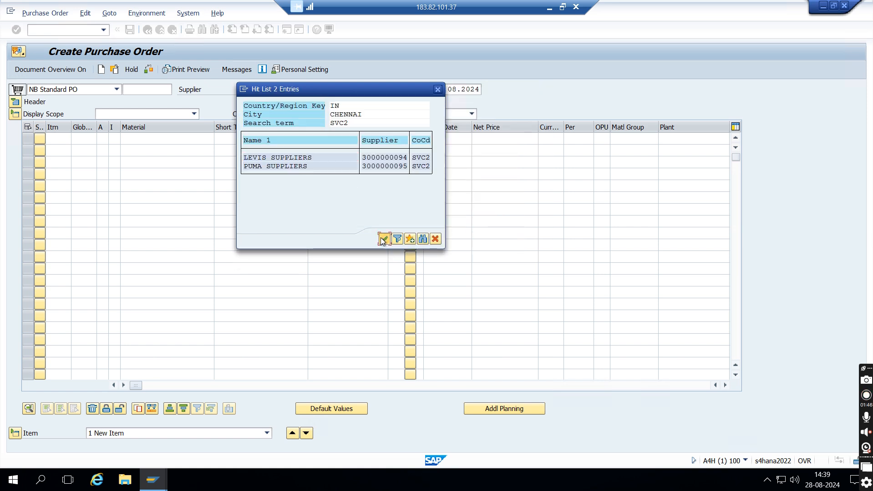
Enter material 4027 on the first item line with a PO quantity of 10 and delivery date 28.08.2024
{"action": "left_click", "coordinate": [159, 140]}
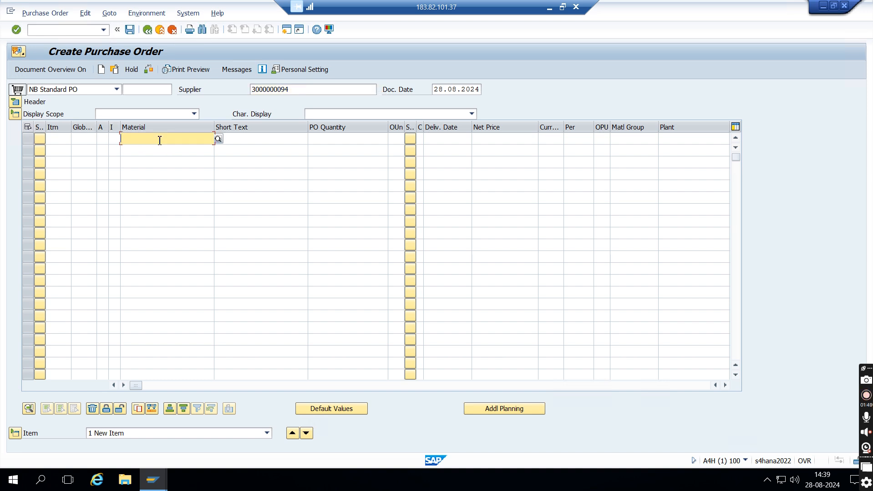
{"action": "type", "text": "4027"}
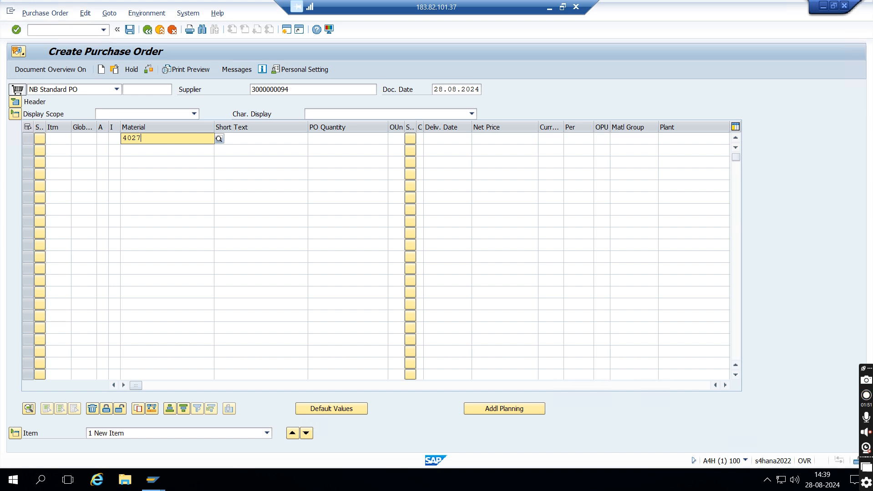
{"action": "key", "text": "Tab"}
{"action": "key", "text": "Tab"}
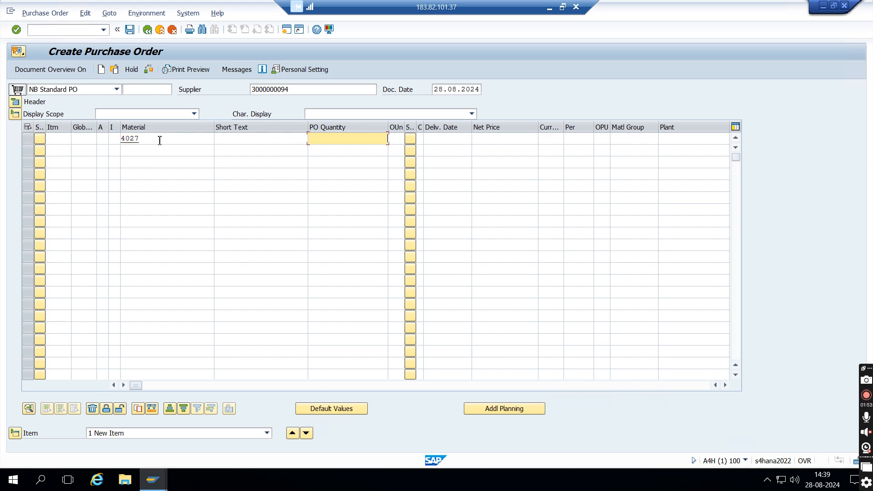
{"action": "type", "text": "10"}
{"action": "key", "text": "Tab"}
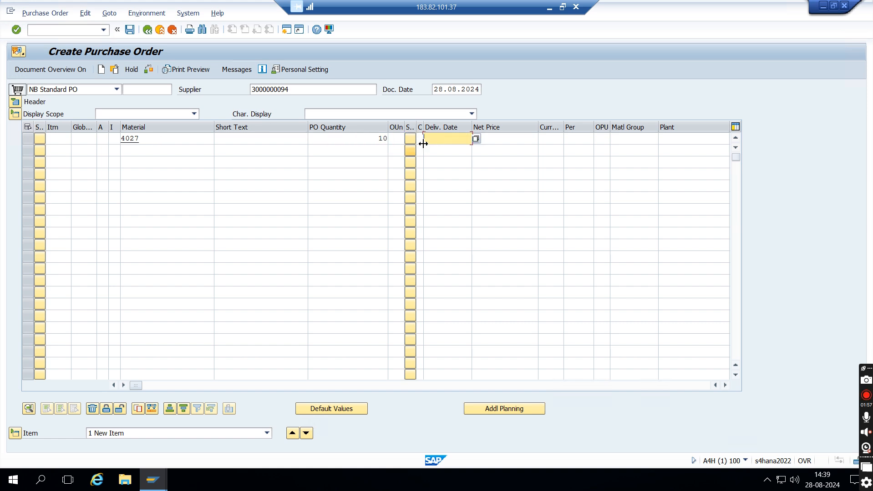
{"action": "left_click", "coordinate": [475, 138]}
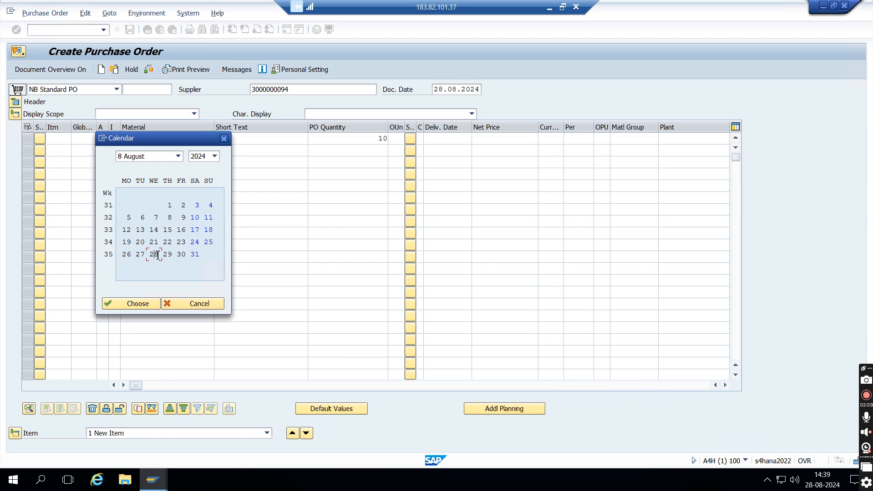
{"action": "left_click", "coordinate": [145, 303]}
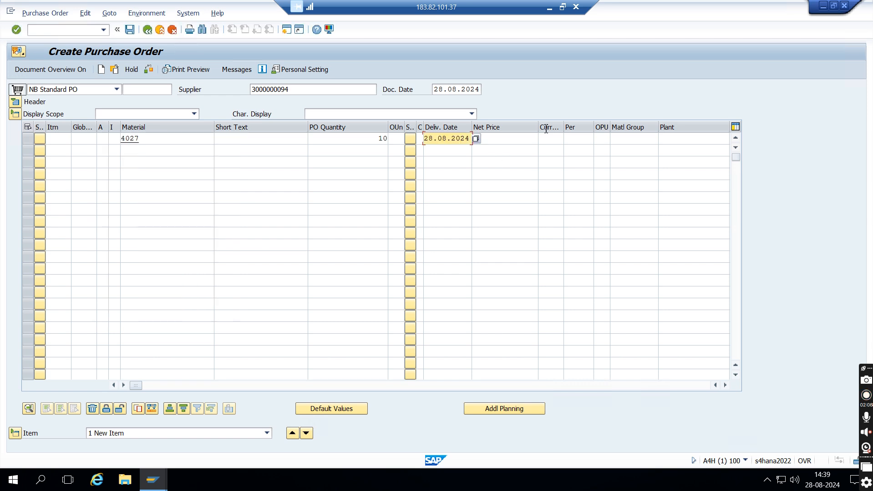
Set the item's net price to 100 with currency INR
{"action": "left_click", "coordinate": [528, 138]}
{"action": "type", "text": "100"}
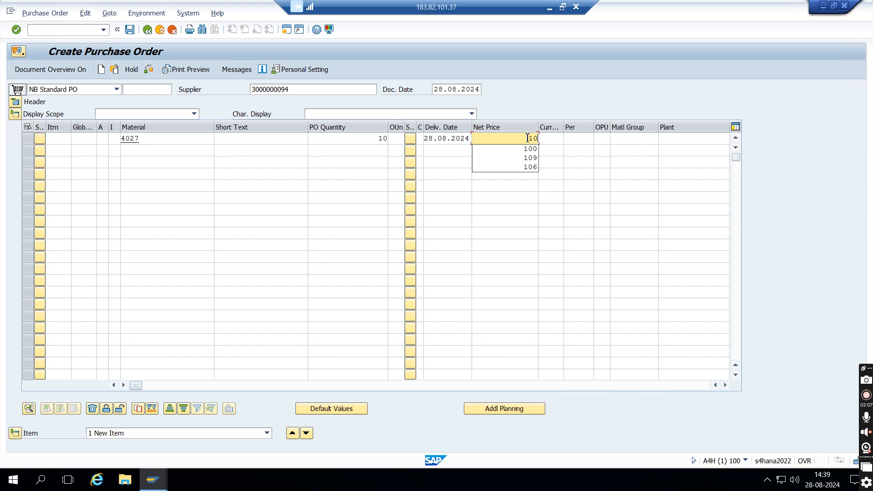
{"action": "key", "text": "Tab"}
{"action": "type", "text": "inr"}
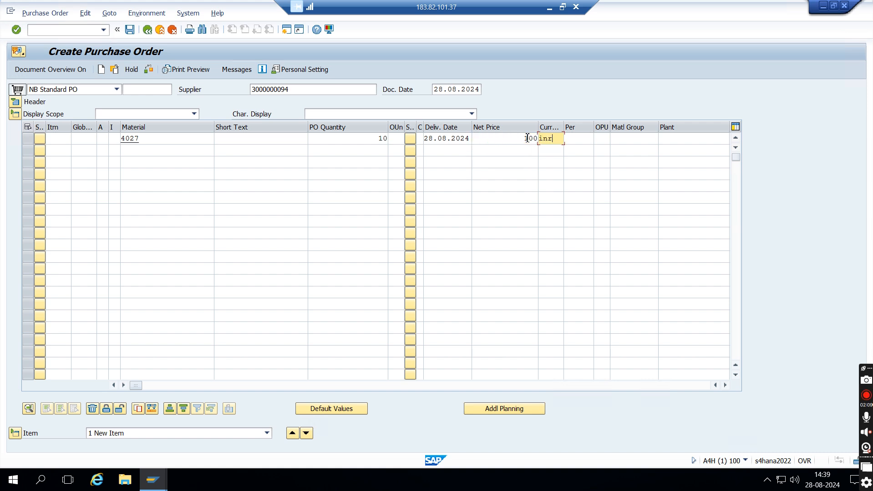
Assign plant VRP1 and storage location VRS1 to the item and confirm the line
{"action": "key", "text": "Tab"}
{"action": "key", "text": "Tab"}
{"action": "key", "text": "Tab"}
{"action": "key", "text": "Tab"}
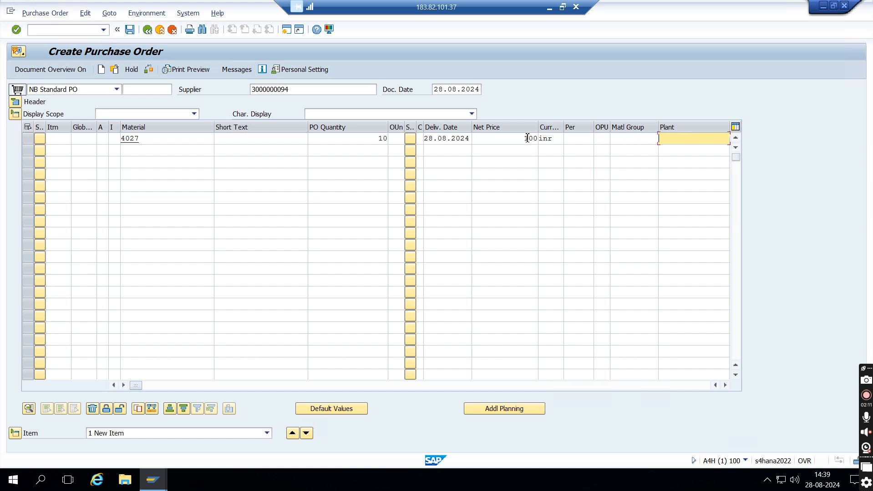
{"action": "type", "text": "vrp1"}
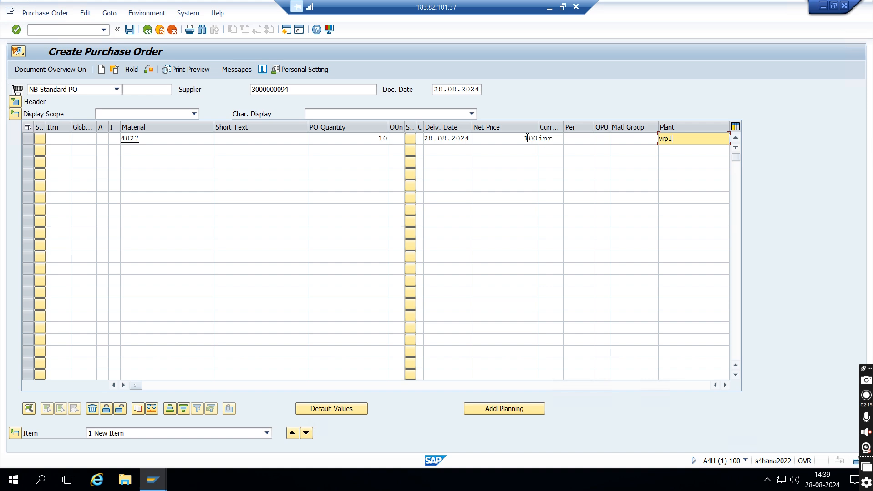
{"action": "key", "text": "Tab"}
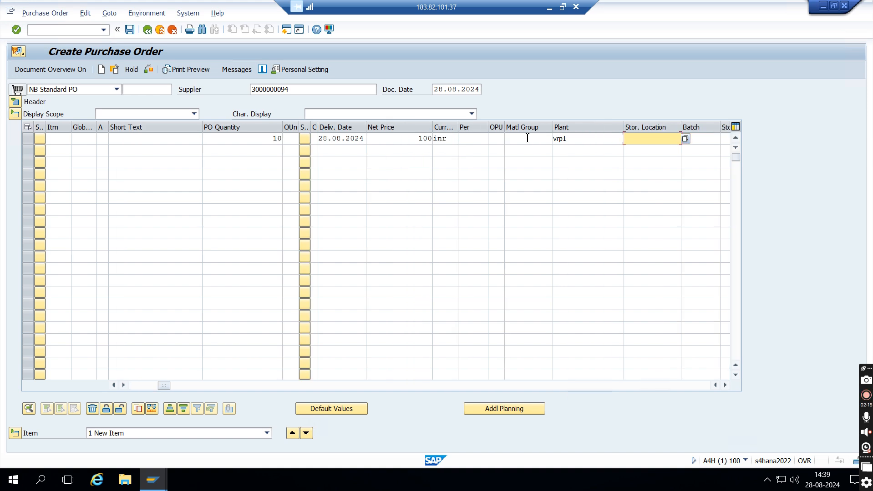
{"action": "type", "text": "vrs1"}
{"action": "key", "text": "Return"}
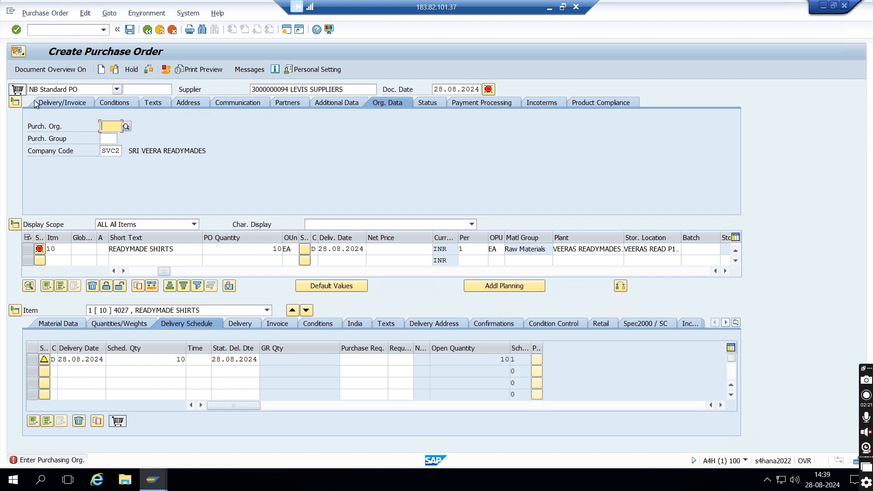
Enter purchasing organization VCPO and purchasing group VP in the header's organizational data, and acknowledge the delivery date warnings
{"action": "left_click", "coordinate": [14, 103]}
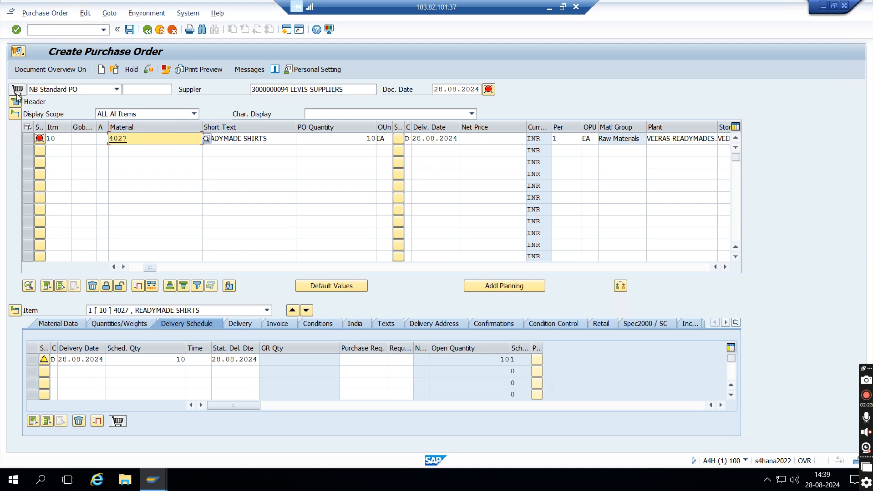
{"action": "left_click", "coordinate": [15, 103]}
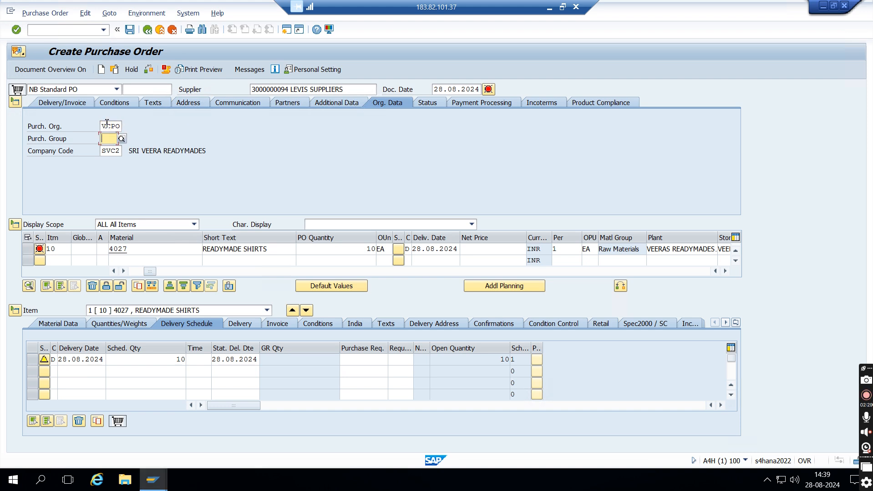
{"action": "type", "text": "VP"}
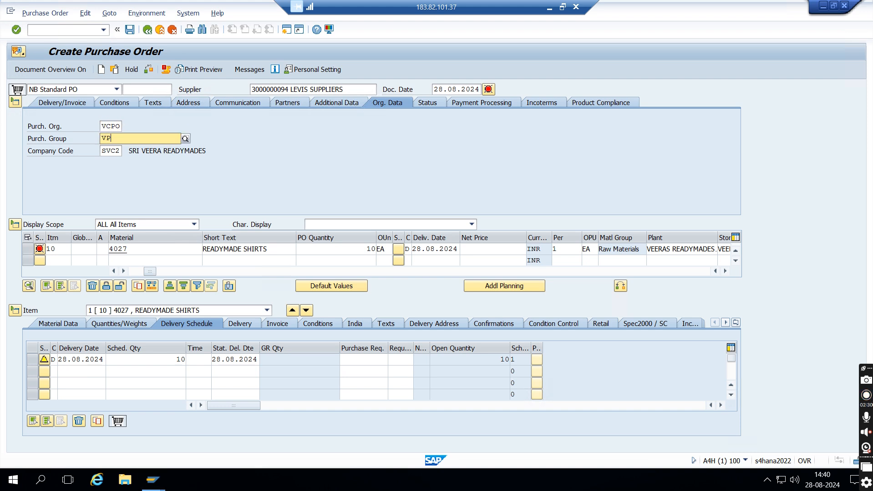
{"action": "key", "text": "Return"}
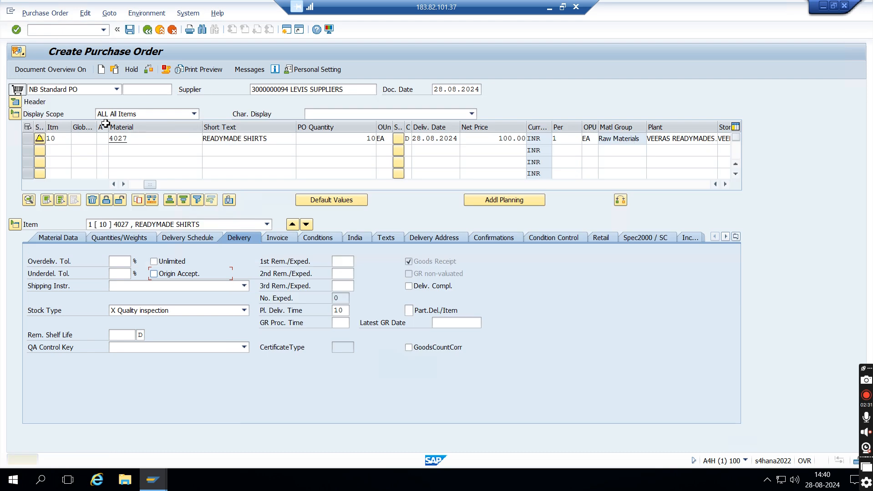
{"action": "key", "text": "Return"}
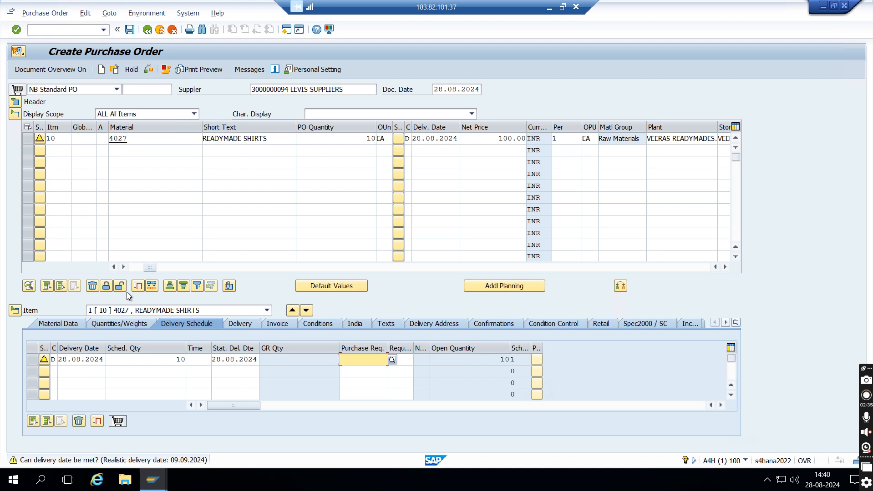
{"action": "key", "text": "Return"}
{"action": "key", "text": "Return"}
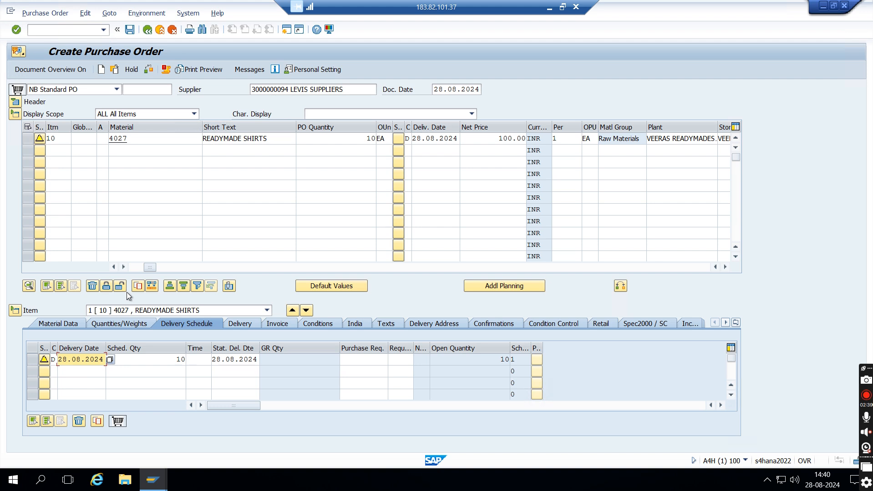
{"action": "key", "text": "Return"}
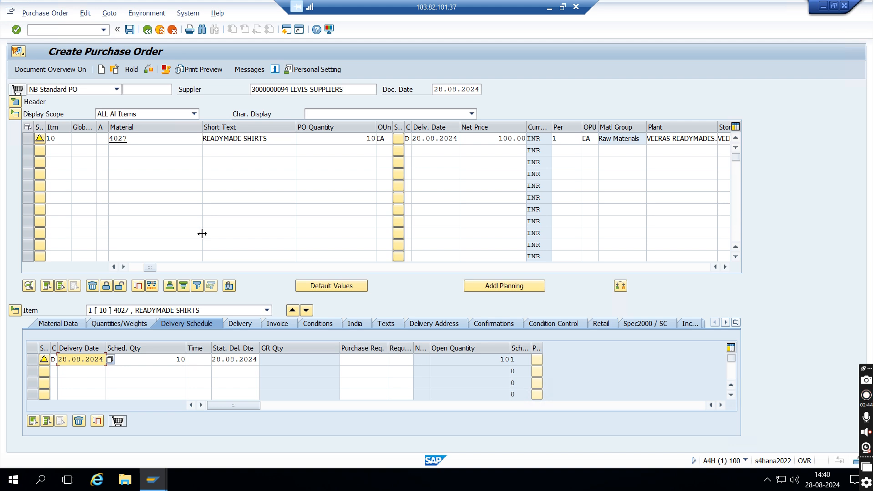
Check the completed purchase order for errors and save it
{"action": "left_click", "coordinate": [725, 267]}
{"action": "left_click", "coordinate": [725, 267]}
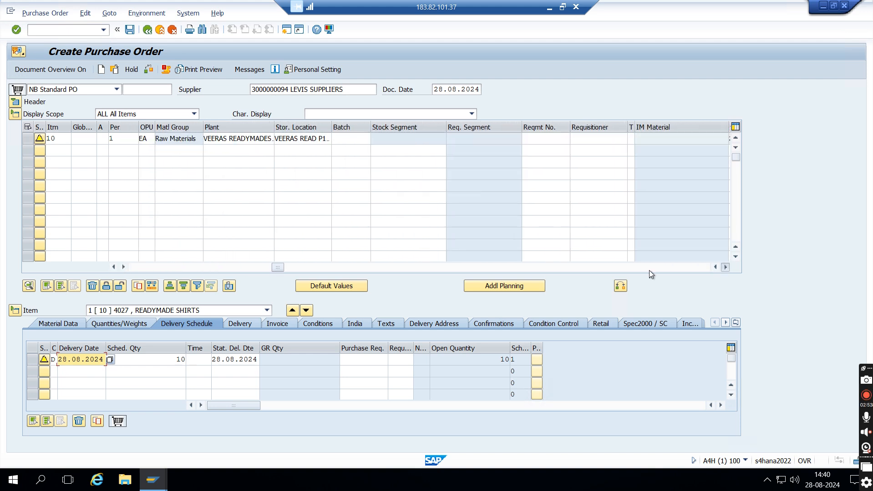
{"action": "left_click_drag", "start_coordinate": [291, 268], "coordinate": [132, 268]}
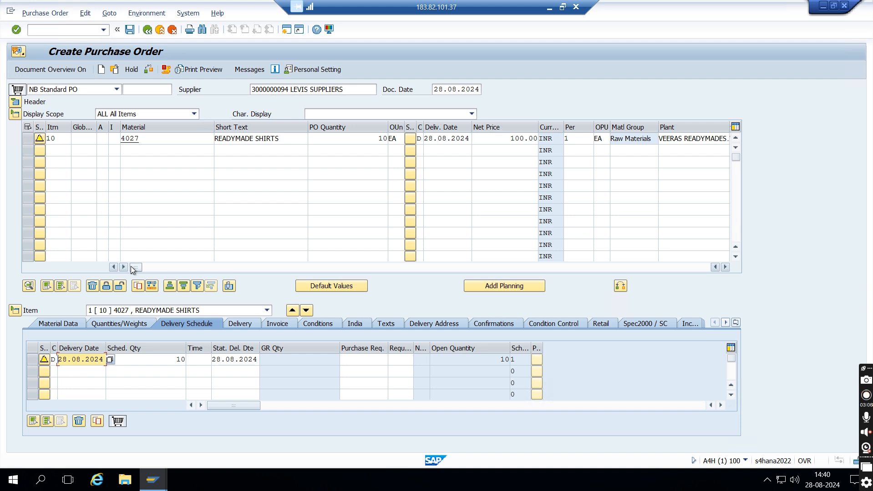
{"action": "left_click", "coordinate": [146, 74]}
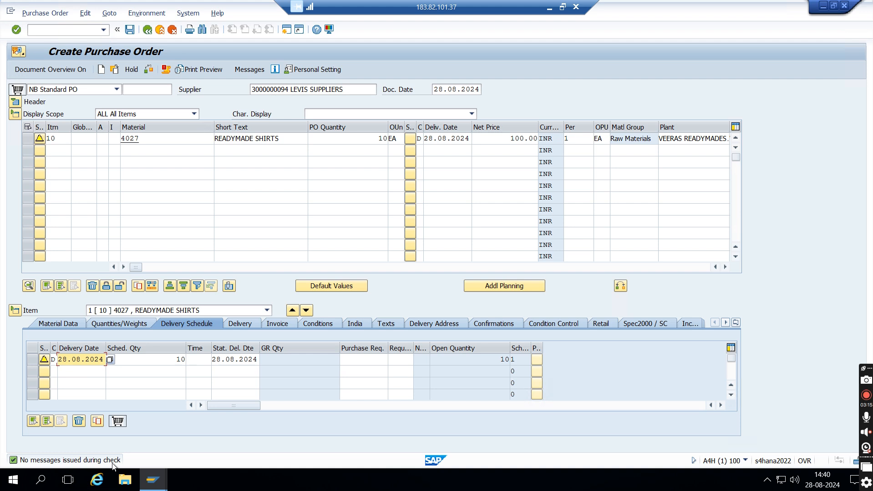
{"action": "left_click", "coordinate": [129, 31]}
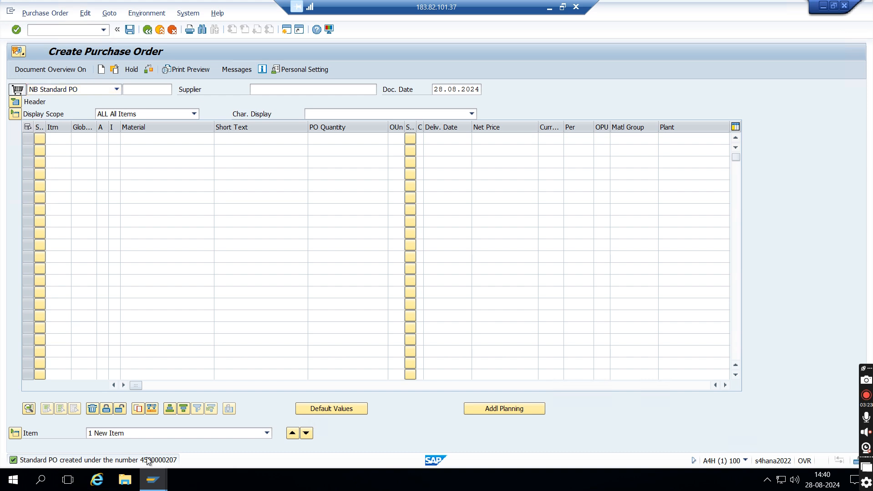
Open the details of the save message, select the new purchase order number and close the details
{"action": "left_click", "coordinate": [147, 461]}
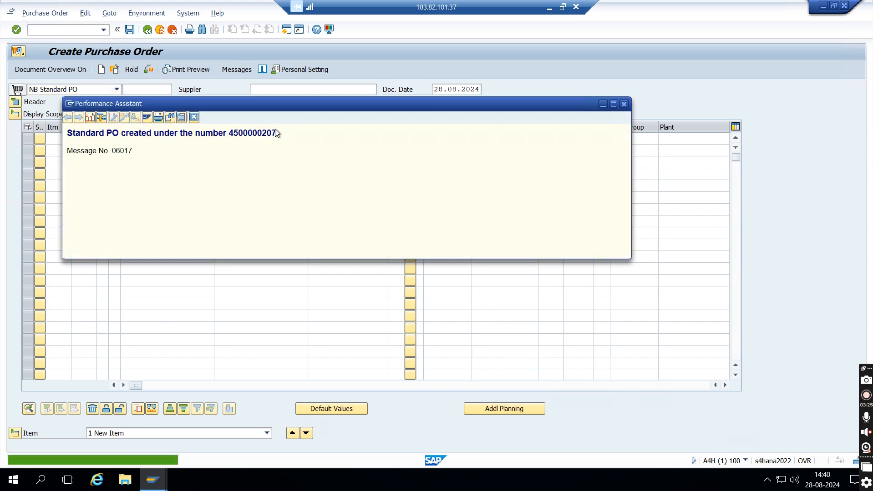
{"action": "left_click_drag", "start_coordinate": [277, 133], "coordinate": [229, 135]}
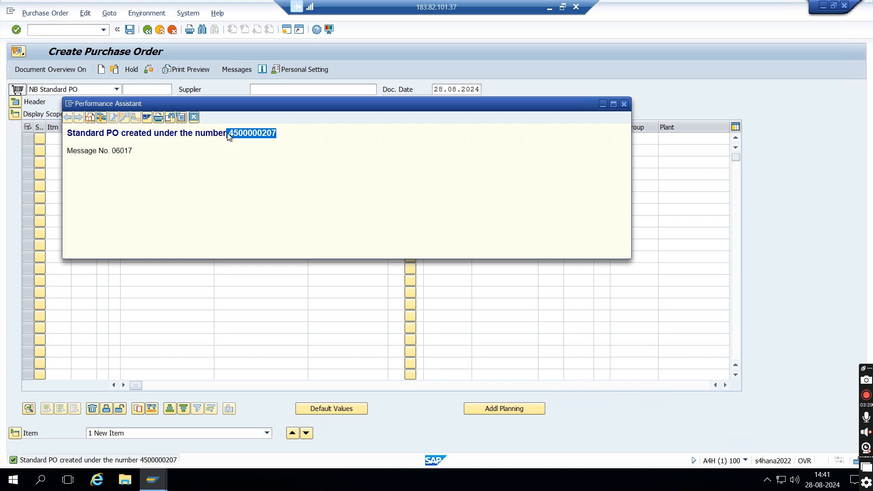
{"action": "left_click", "coordinate": [623, 103]}
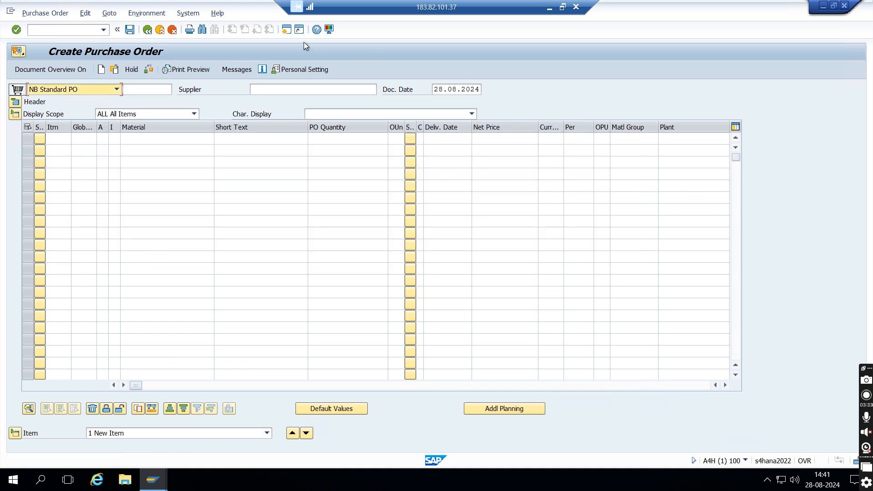
Leave purchase order creation and open the stock overview with transaction /NMMBE
{"action": "left_click", "coordinate": [63, 30]}
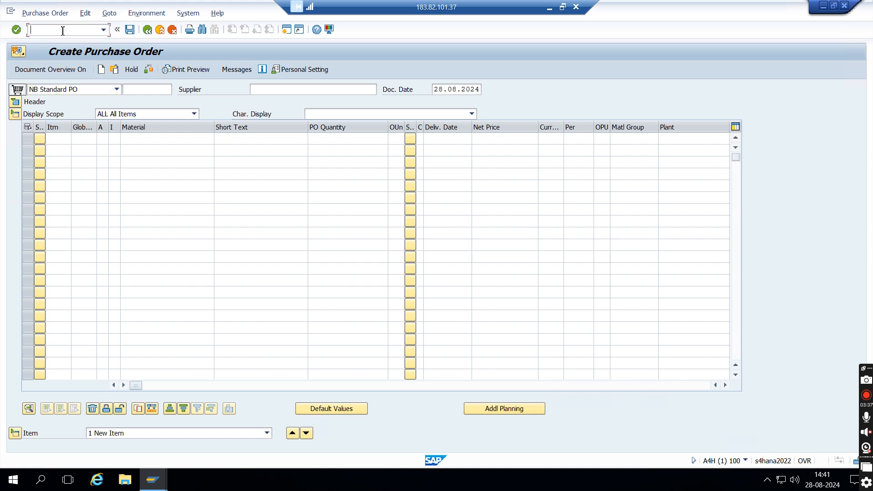
{"action": "type", "text": "/NMMBE"}
{"action": "key", "text": "Return"}
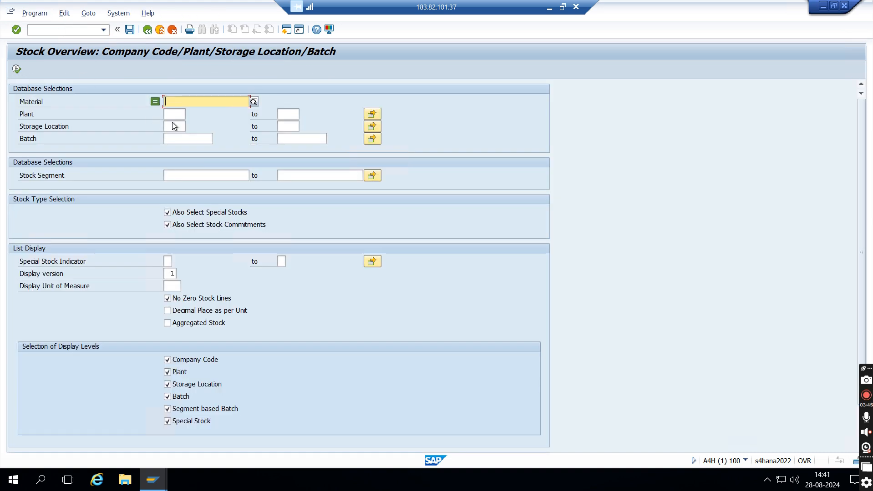
Display the stock overview for material 4027 in plant VRP1 and examine its stock categories, including GR blocked stock
{"action": "type", "text": "4027"}
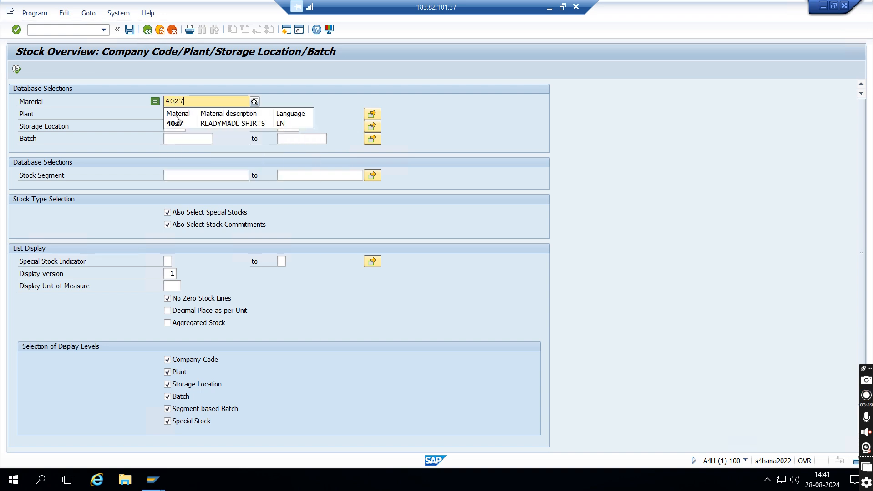
{"action": "left_click", "coordinate": [181, 123]}
{"action": "left_click", "coordinate": [181, 115]}
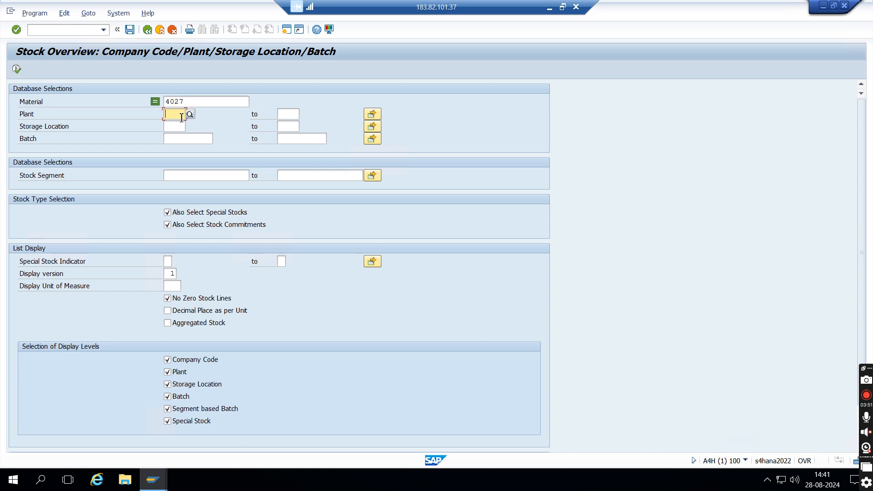
{"action": "type", "text": "VRP1"}
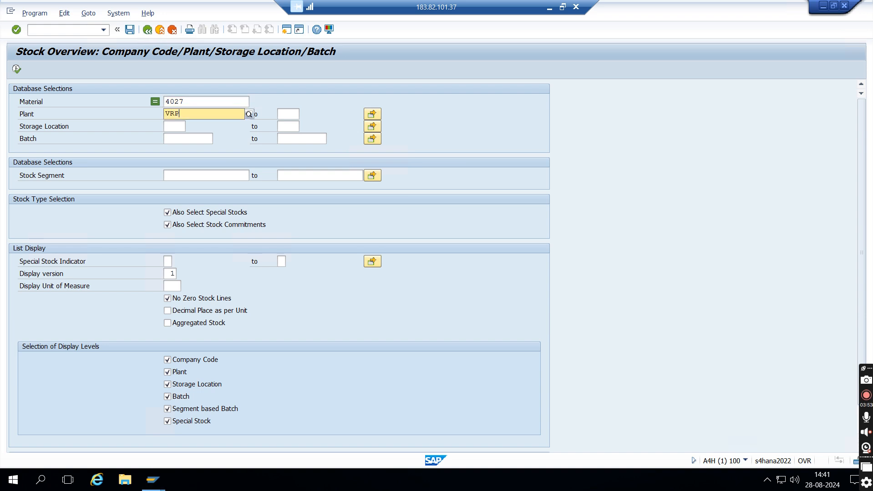
{"action": "left_click", "coordinate": [17, 69]}
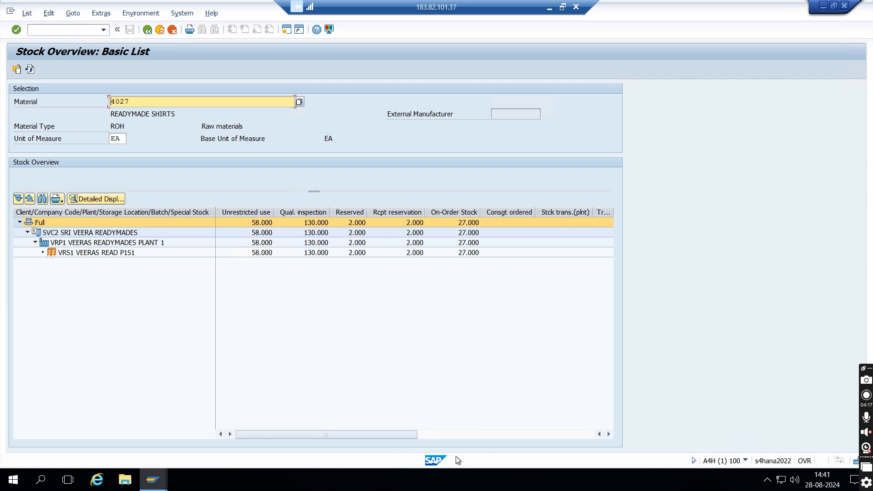
{"action": "left_click_drag", "start_coordinate": [414, 433], "coordinate": [605, 436]}
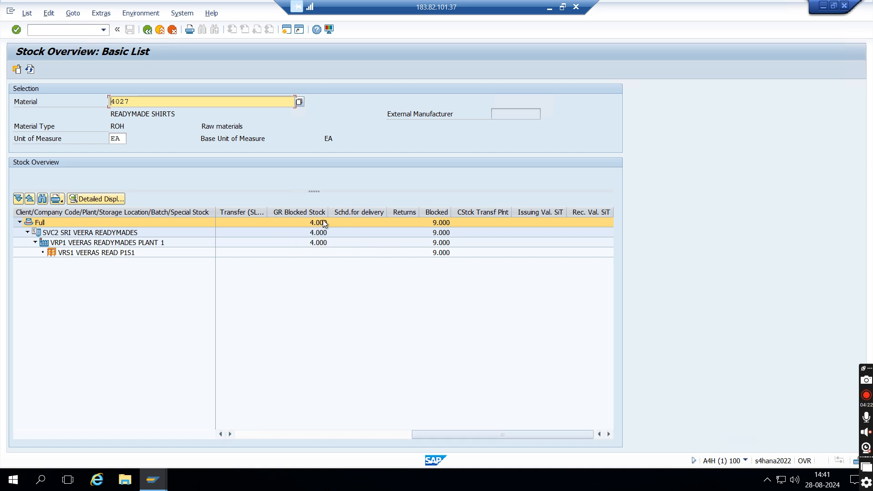
Open transaction MIGO in a new session and set the goods receipt reference to R01 Purchase Order
{"action": "left_click_drag", "start_coordinate": [461, 435], "coordinate": [236, 451]}
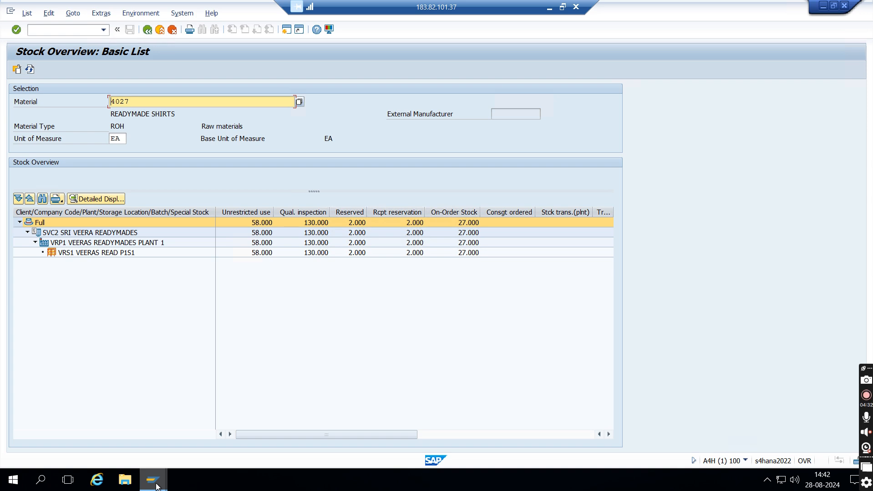
{"action": "left_click", "coordinate": [285, 30]}
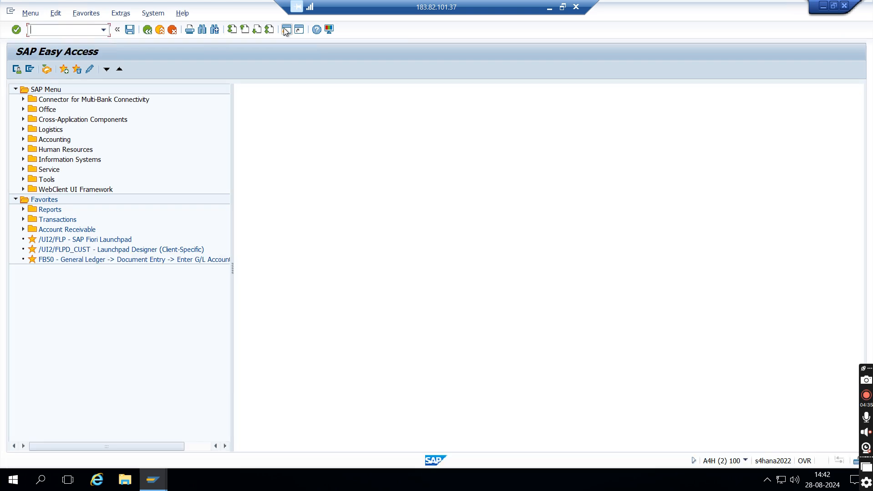
{"action": "type", "text": "MIGO"}
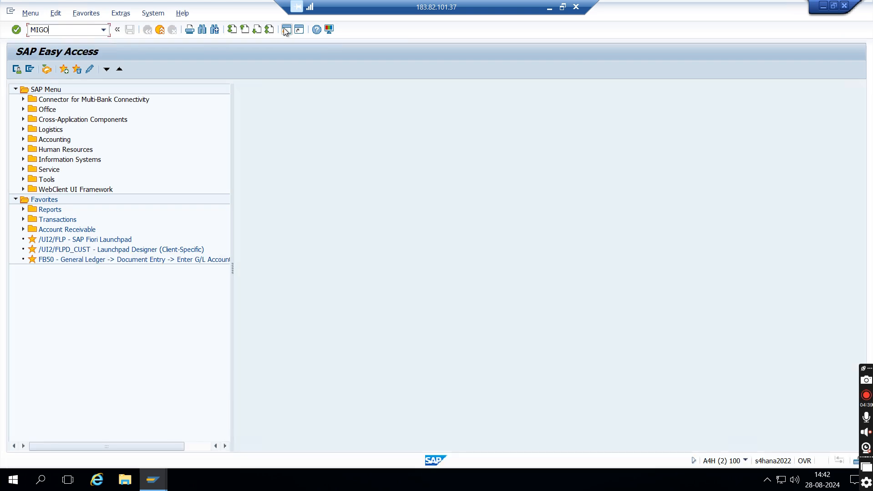
{"action": "key", "text": "Return"}
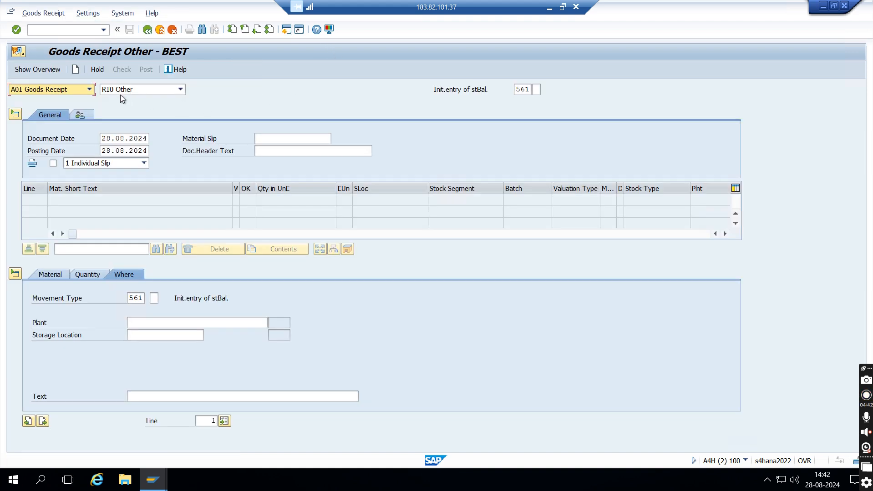
{"action": "left_click", "coordinate": [181, 90]}
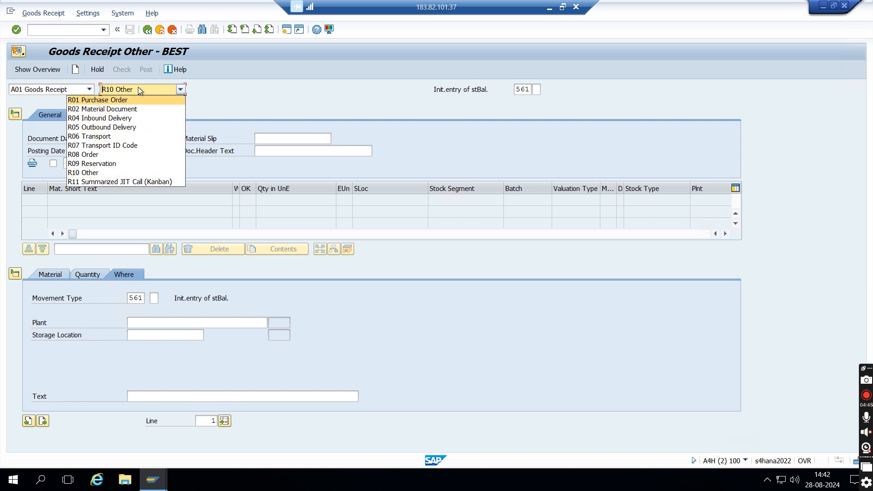
{"action": "left_click", "coordinate": [133, 99]}
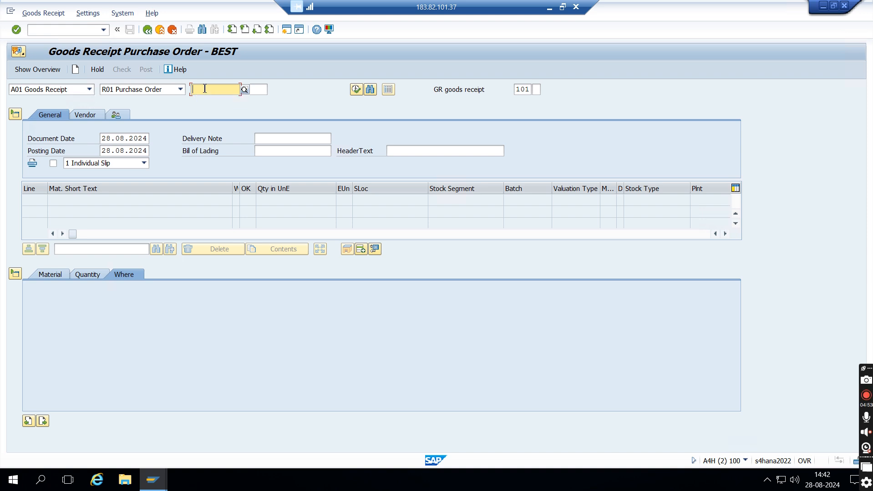
Try to load the purchase order by pasting its number and adding the missing final digit 0
{"action": "key", "text": "ctrl+v"}
{"action": "key", "text": "Return"}
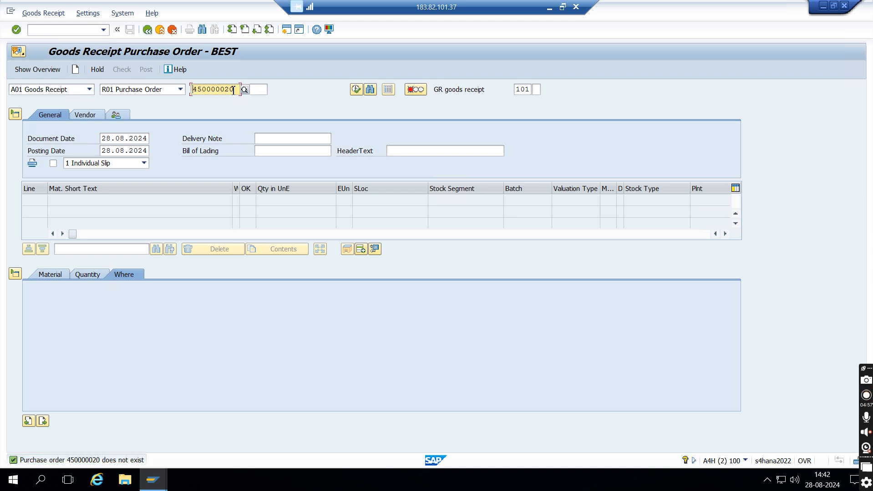
{"action": "type", "text": "0"}
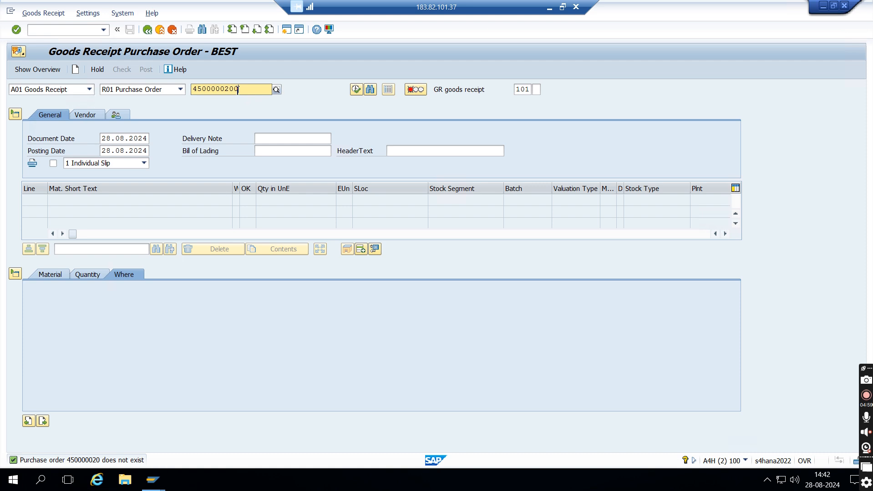
{"action": "key", "text": "Return"}
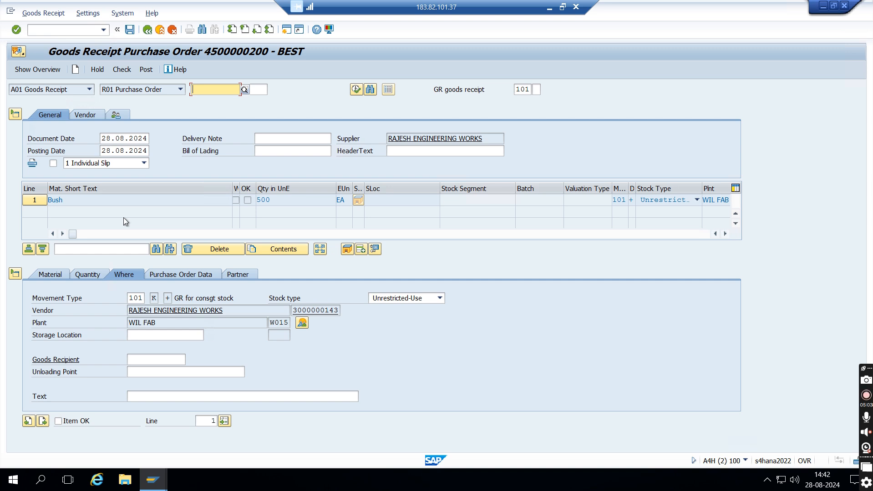
Open the purchase order search help and clear the prefilled supplier
{"action": "left_click", "coordinate": [243, 90]}
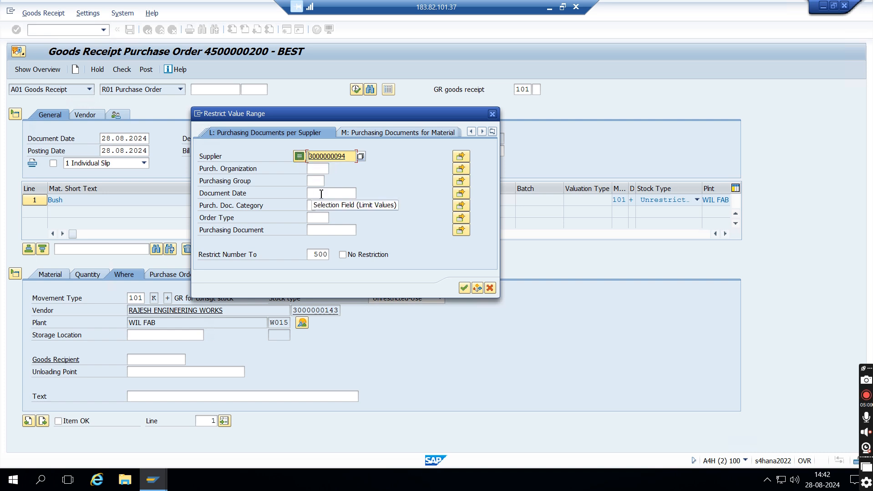
{"action": "key", "text": "Right"}
{"action": "key", "text": "Right"}
{"action": "key", "text": "Right"}
{"action": "key", "text": "Right"}
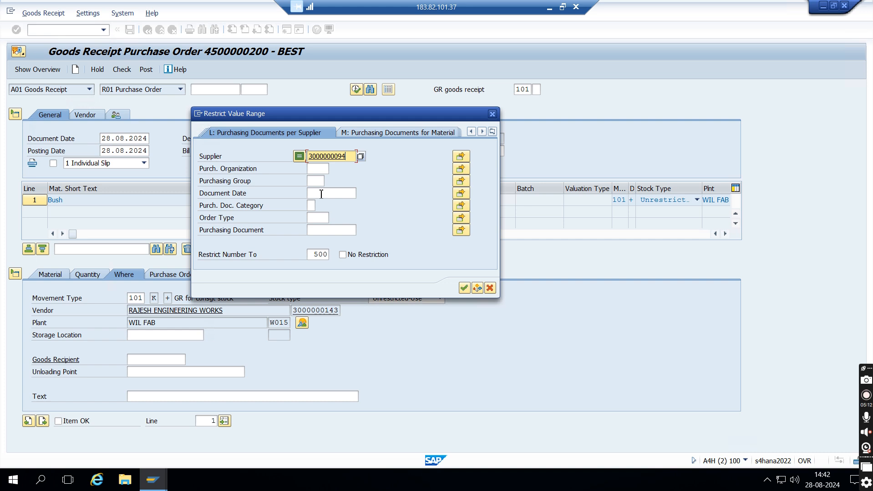
{"action": "key", "text": "BackSpace"}
{"action": "key", "text": "BackSpace"}
{"action": "key", "text": "BackSpace"}
{"action": "key", "text": "BackSpace"}
{"action": "key", "text": "BackSpace"}
{"action": "key", "text": "BackSpace"}
{"action": "key", "text": "BackSpace"}
{"action": "key", "text": "BackSpace"}
{"action": "key", "text": "BackSpace"}
{"action": "key", "text": "BackSpace"}
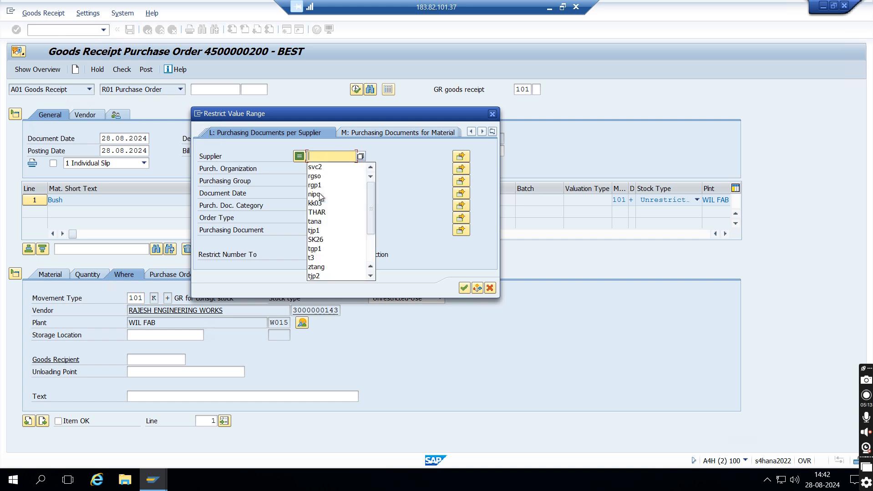
{"action": "left_click", "coordinate": [390, 177]}
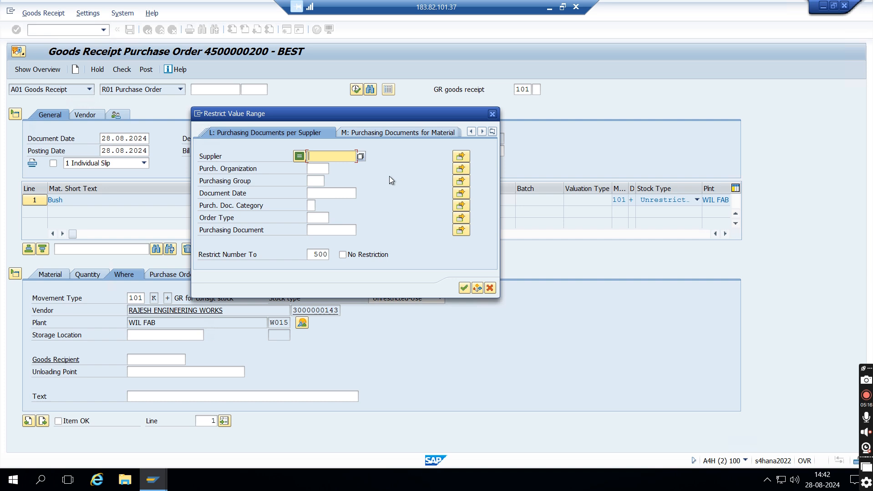
Search by purchasing organization VCPO and add the purchase order dated 28.08.2024 to the goods receipt
{"action": "left_click", "coordinate": [318, 169]}
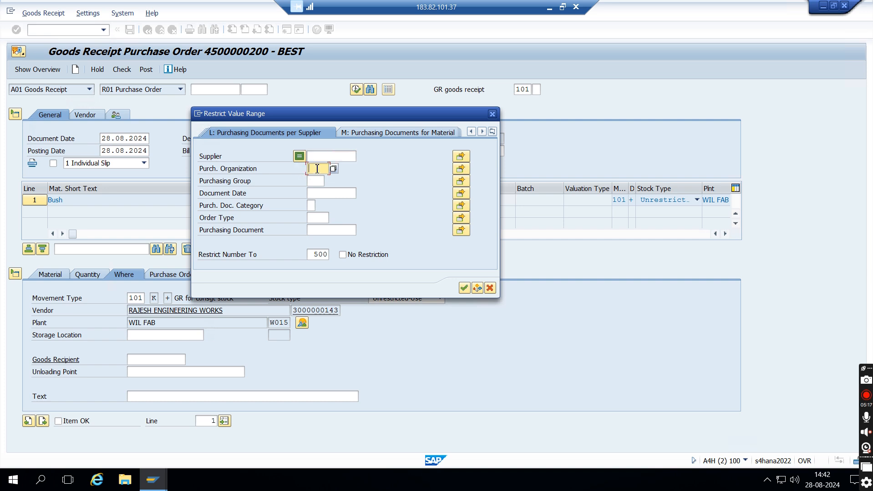
{"action": "type", "text": "VCPO"}
{"action": "left_click", "coordinate": [462, 290]}
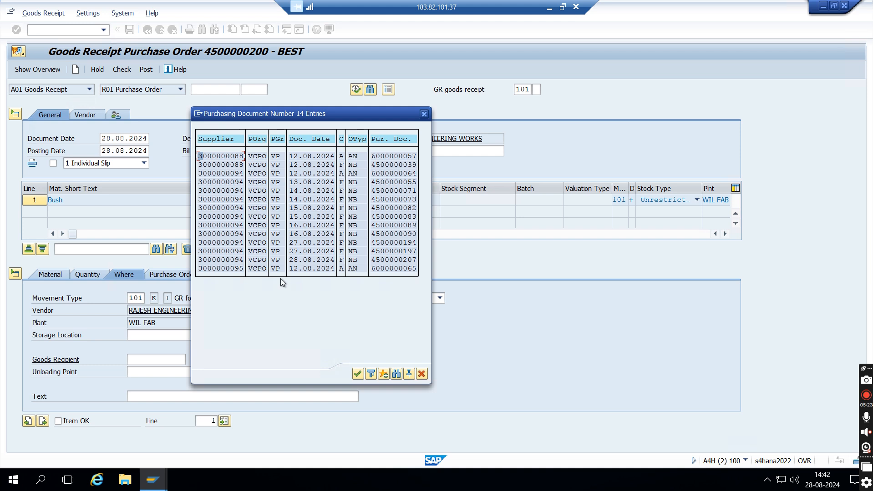
{"action": "left_click", "coordinate": [241, 262]}
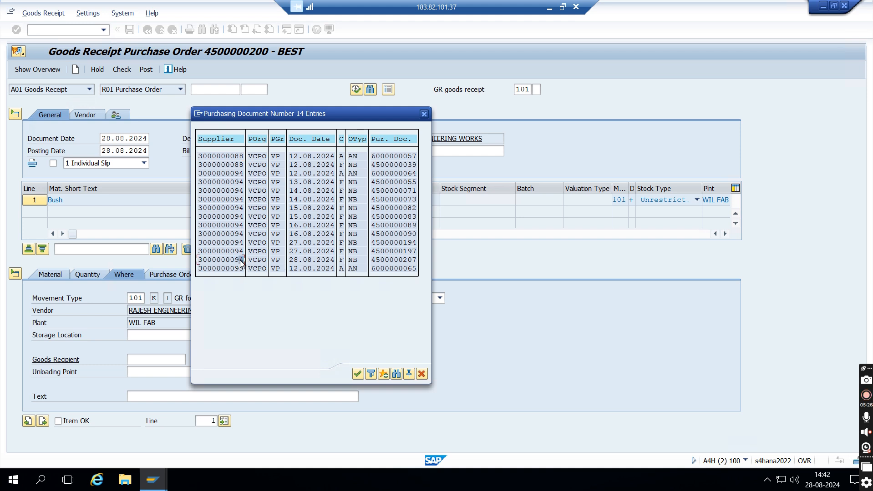
{"action": "left_click", "coordinate": [357, 374]}
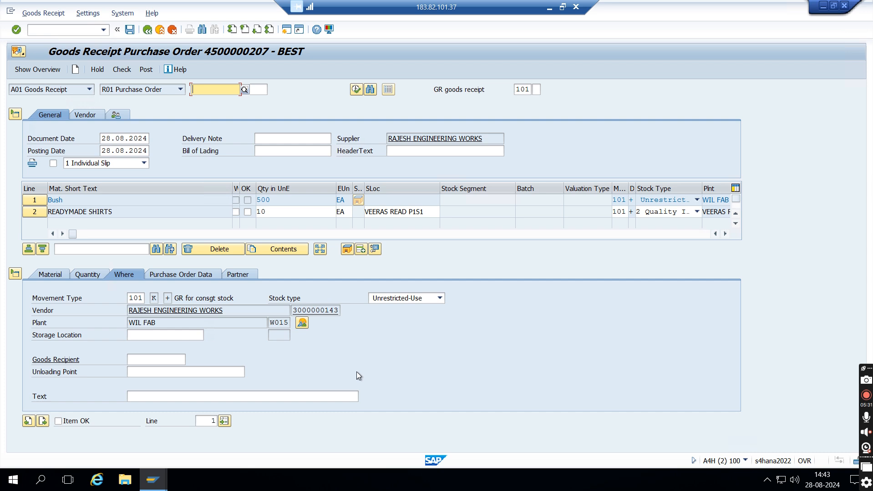
Delete the Bush and READYMADE SHIRTS lines from the goods receipt and close the deletion tip
{"action": "left_click", "coordinate": [35, 202]}
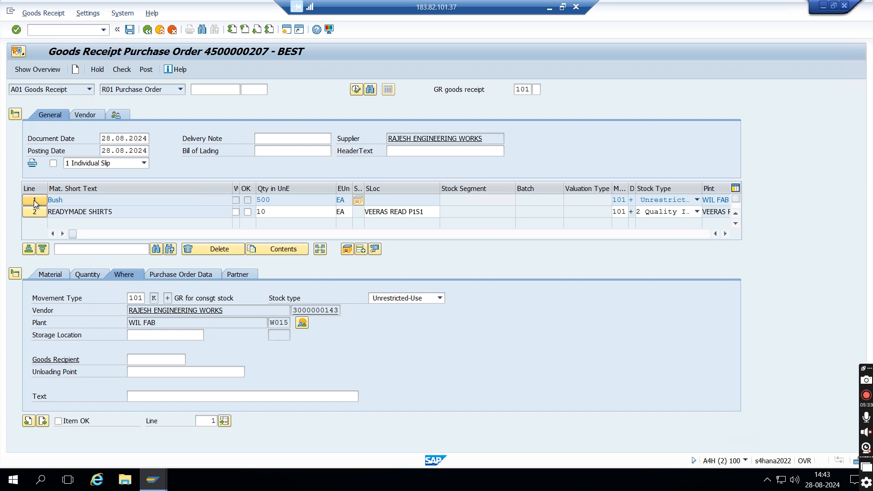
{"action": "left_click", "coordinate": [34, 204]}
{"action": "left_click", "coordinate": [221, 250]}
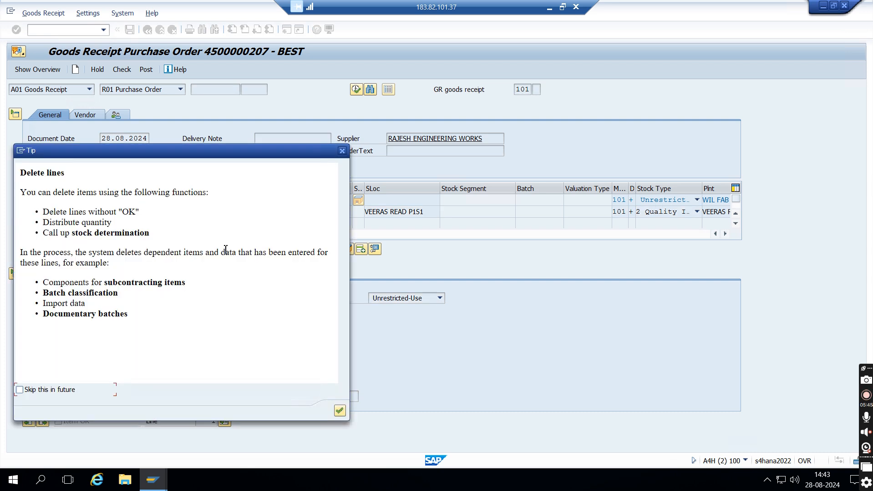
{"action": "left_click", "coordinate": [340, 409]}
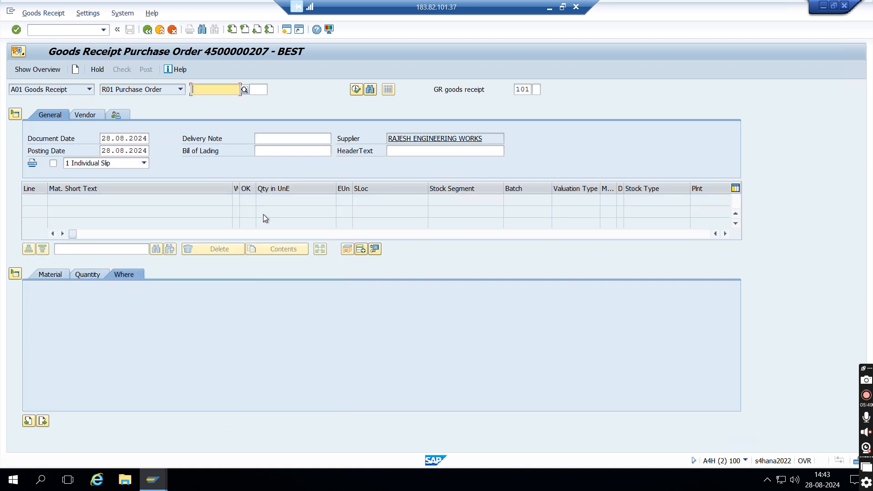
Reopen the purchase order search help and remove the supplier restriction again
{"action": "left_click", "coordinate": [244, 89]}
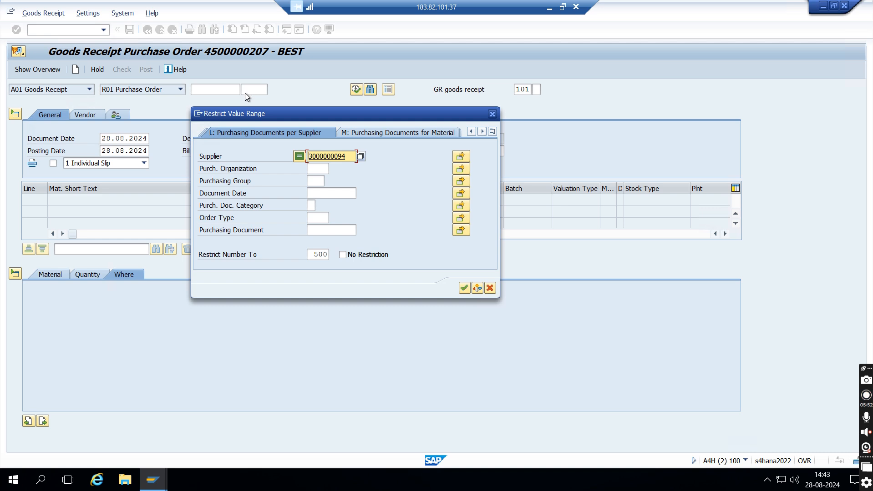
{"action": "left_click", "coordinate": [351, 157]}
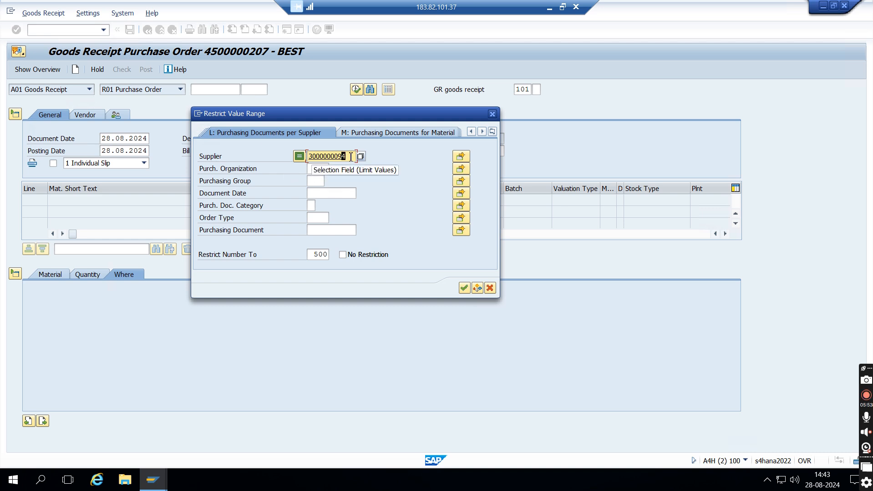
{"action": "key", "text": "BackSpace"}
{"action": "key", "text": "BackSpace"}
{"action": "key", "text": "BackSpace"}
{"action": "key", "text": "BackSpace"}
{"action": "key", "text": "BackSpace"}
{"action": "key", "text": "BackSpace"}
{"action": "key", "text": "BackSpace"}
{"action": "key", "text": "BackSpace"}
{"action": "key", "text": "BackSpace"}
{"action": "key", "text": "BackSpace"}
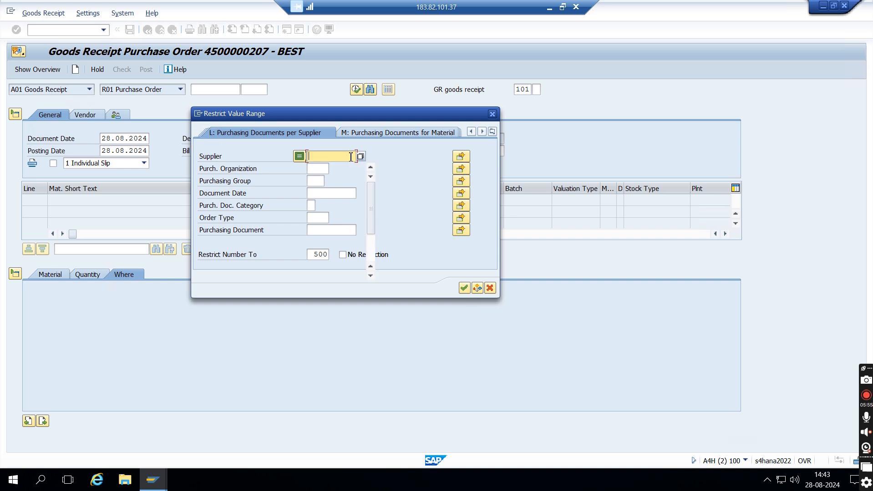
{"action": "left_click", "coordinate": [389, 155]}
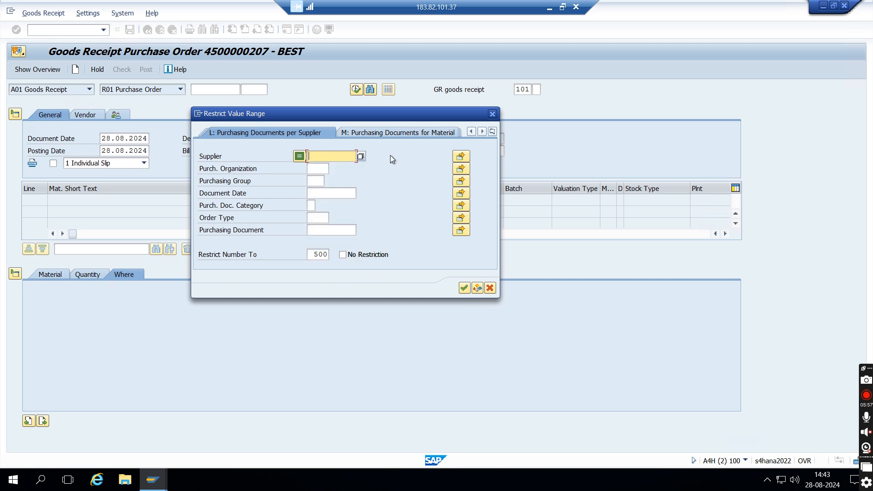
Search for purchasing documents of purchasing organization VCPO and load the order dated 28.08.2024 into the emptied goods receipt
{"action": "left_click", "coordinate": [311, 168]}
{"action": "type", "text": "VCPO"}
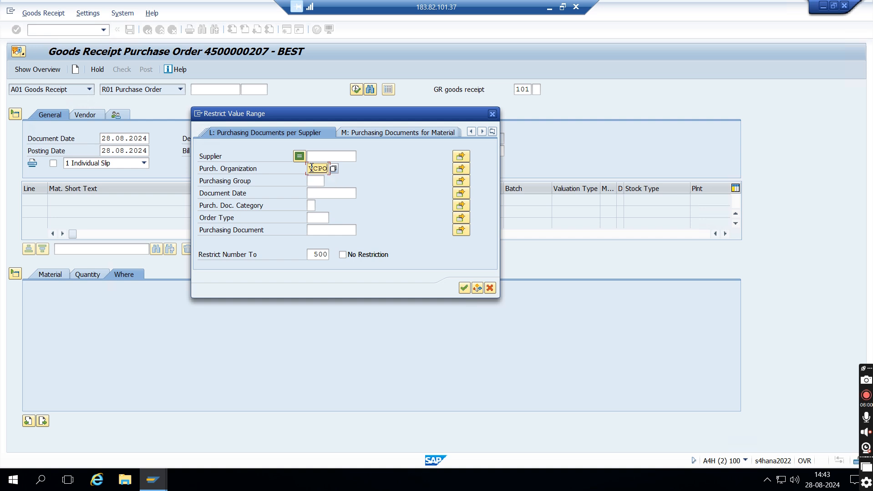
{"action": "key", "text": "Return"}
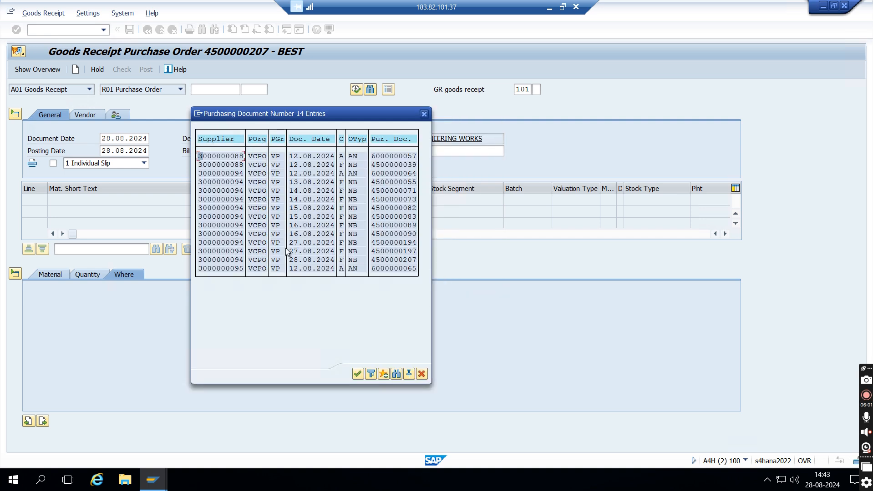
{"action": "left_click", "coordinate": [241, 261]}
{"action": "left_click", "coordinate": [357, 374]}
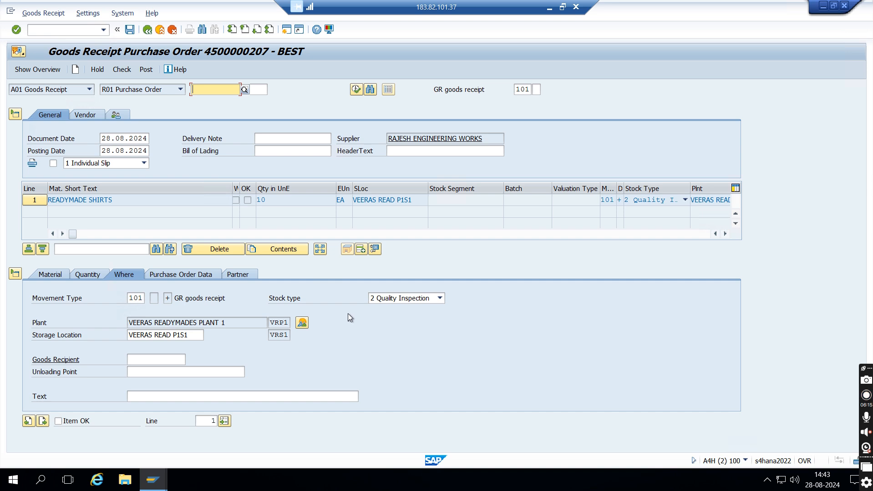
Set the READYMADE SHIRTS item's stock type to Unrestricted-Use, and mark the item OK after reviewing its material, quantity, location and partner details
{"action": "left_click", "coordinate": [438, 298]}
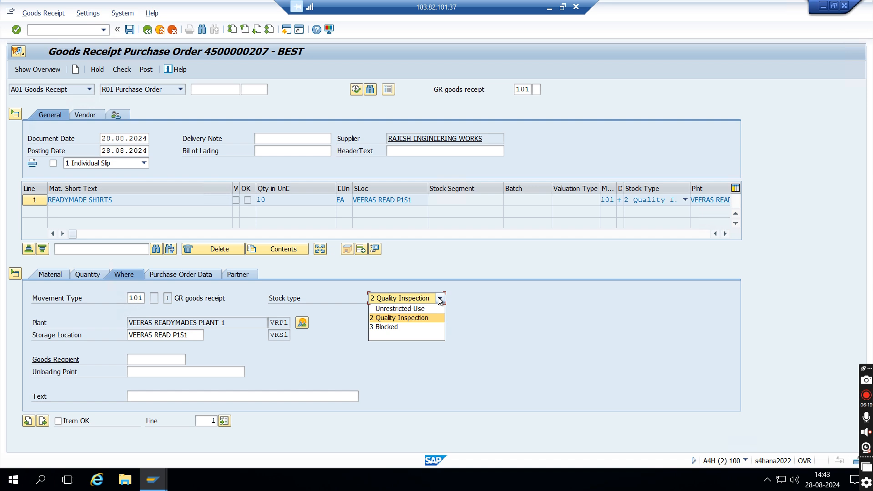
{"action": "left_click", "coordinate": [414, 310]}
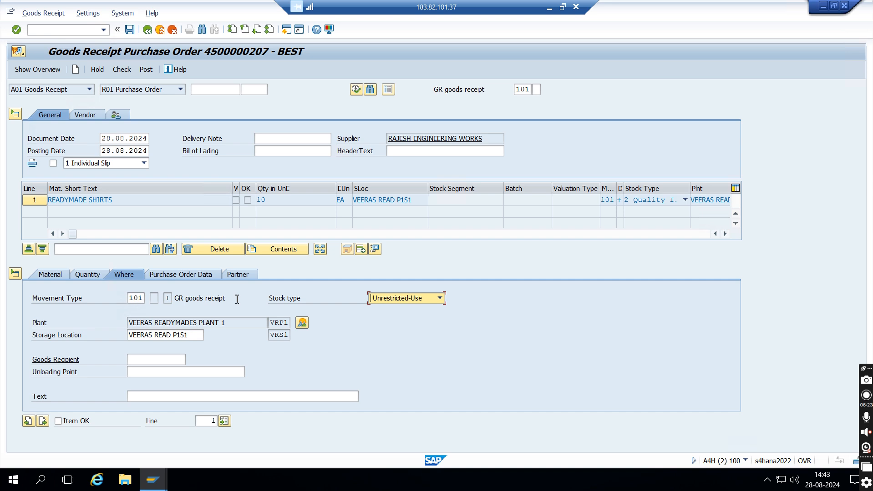
{"action": "left_click", "coordinate": [48, 278]}
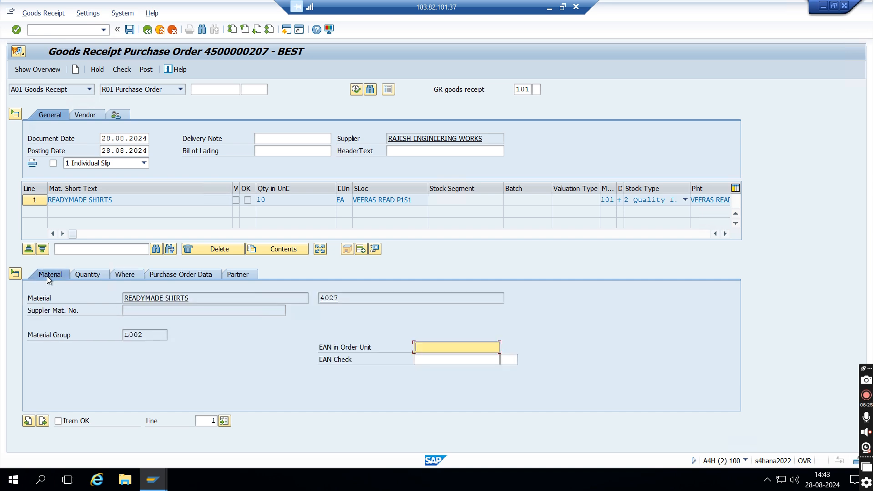
{"action": "left_click", "coordinate": [86, 277]}
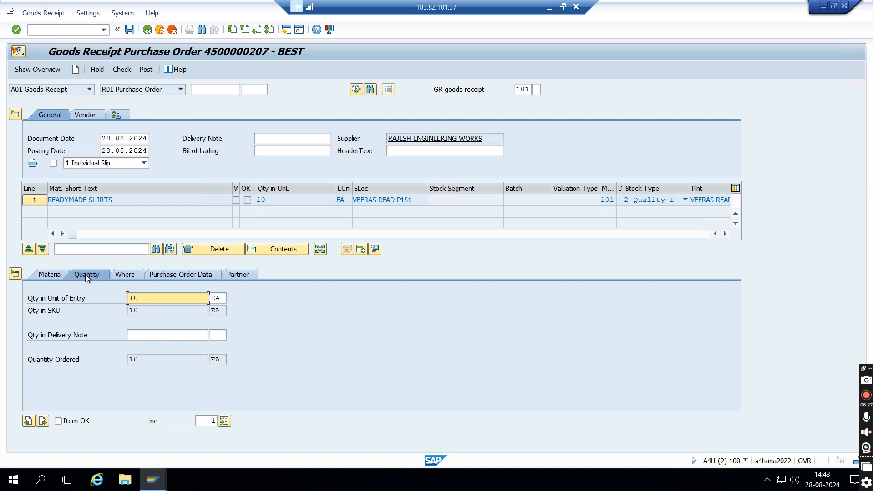
{"action": "left_click", "coordinate": [126, 273]}
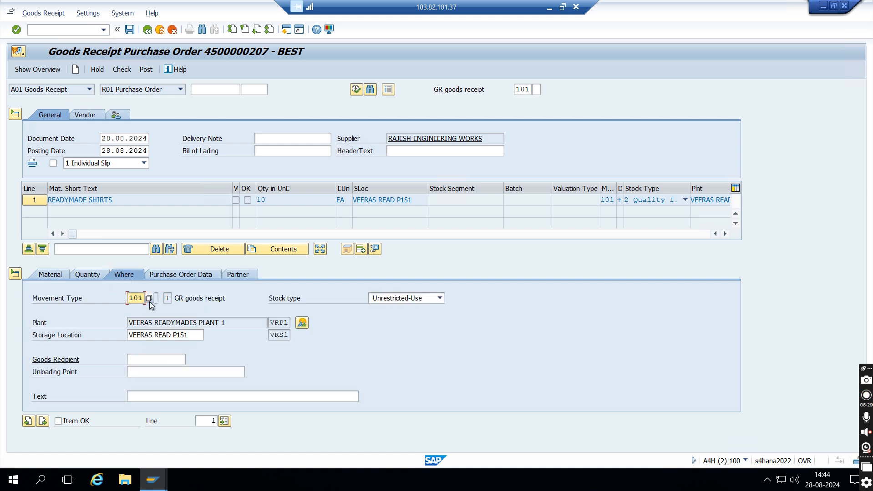
{"action": "left_click", "coordinate": [175, 276]}
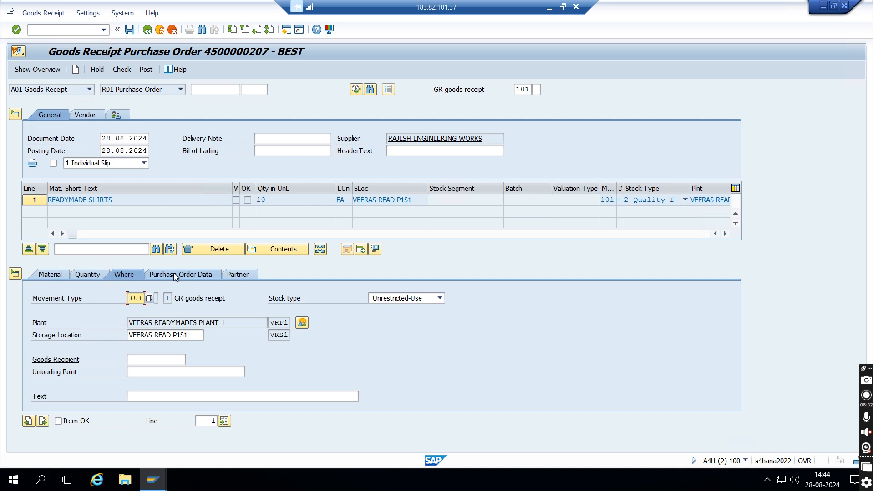
{"action": "left_click", "coordinate": [228, 274]}
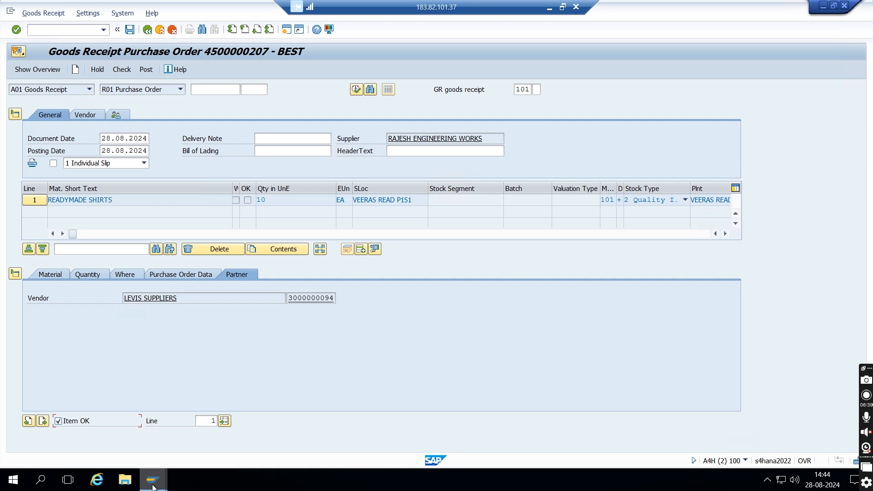
Look up material 4027's unrestricted-use stock in the open stock overview and return to the goods receipt
{"action": "mouse_move", "coordinate": [158, 475]}
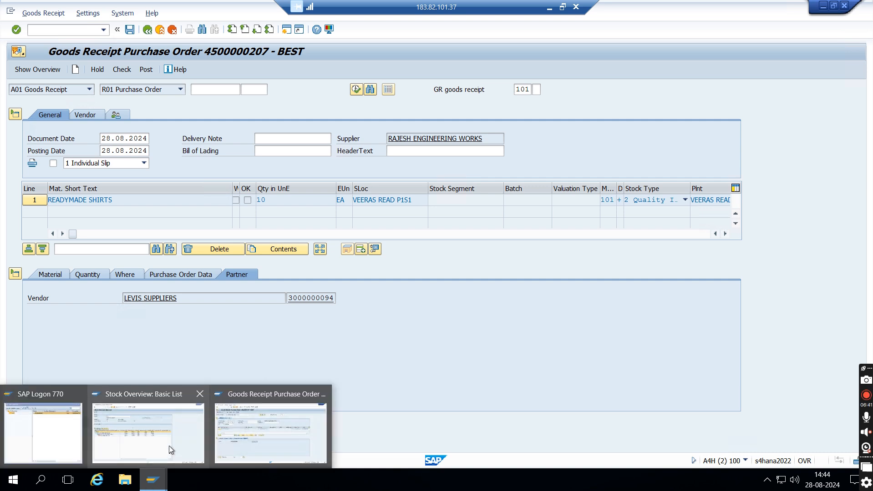
{"action": "left_click", "coordinate": [170, 446]}
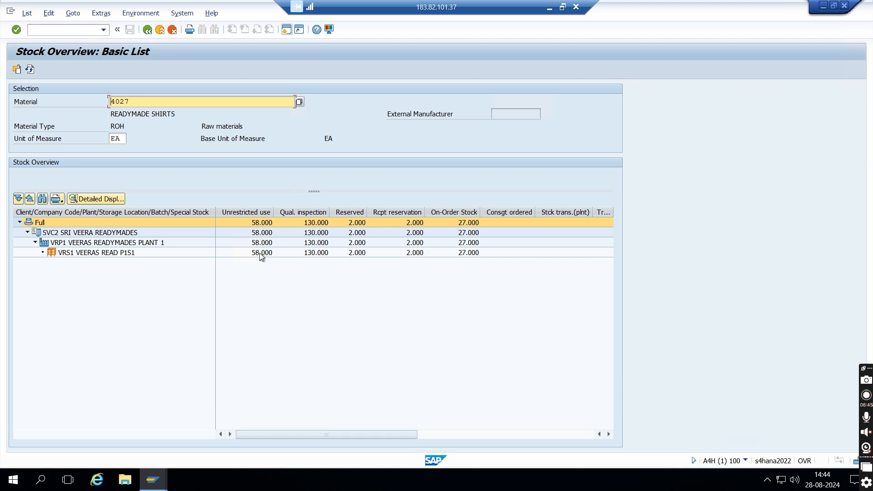
{"action": "mouse_move", "coordinate": [160, 483]}
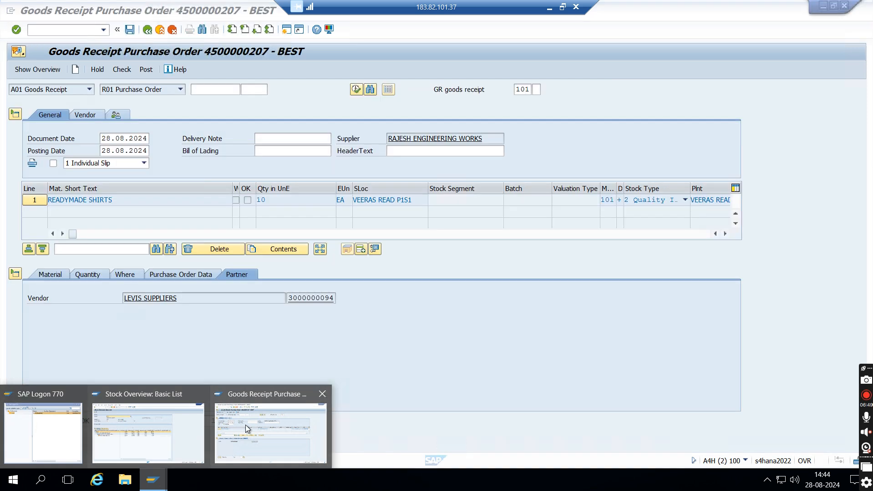
{"action": "left_click", "coordinate": [246, 425]}
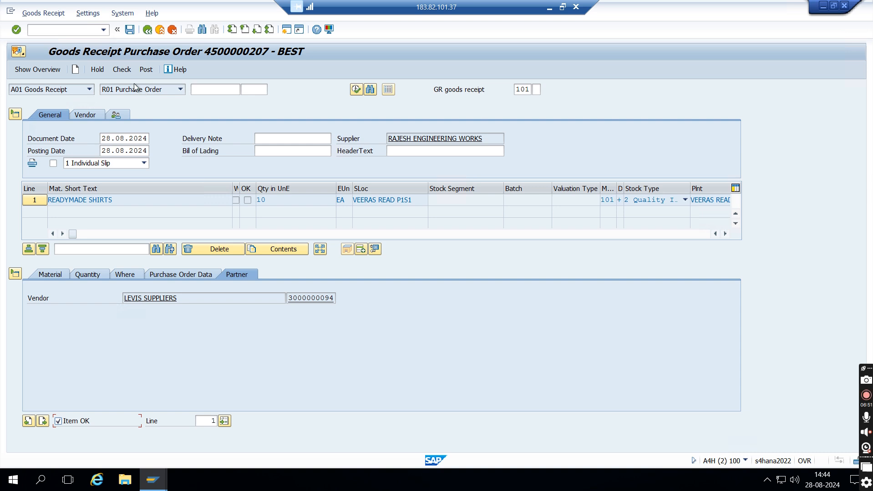
Check and post the READYMADE SHIRTS goods receipt, and read the material document number in the posting message's details
{"action": "left_click", "coordinate": [125, 69]}
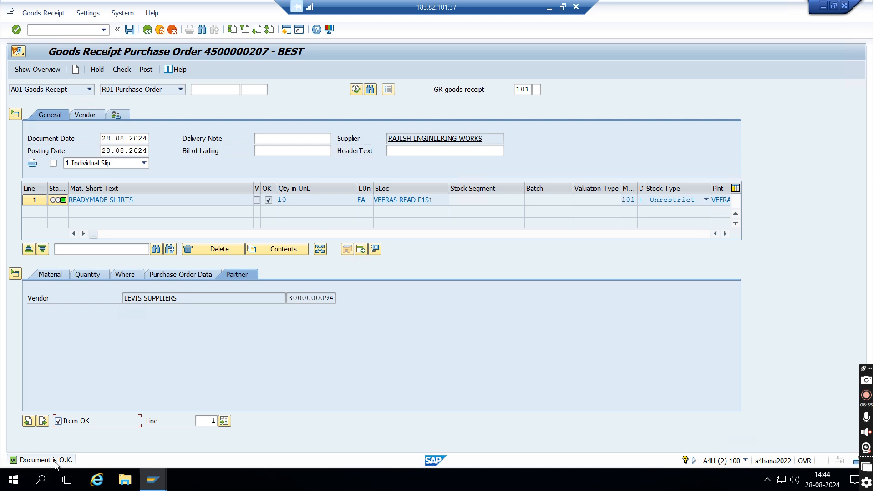
{"action": "left_click", "coordinate": [144, 71]}
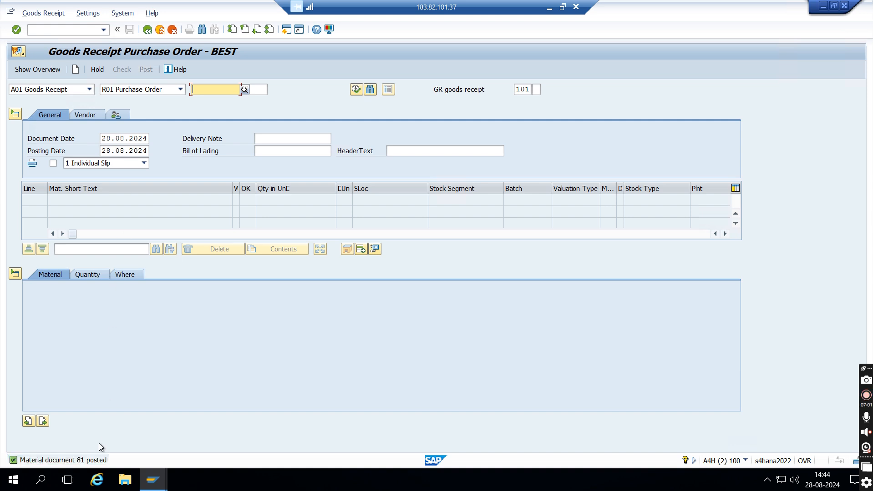
{"action": "double_click", "coordinate": [82, 461]}
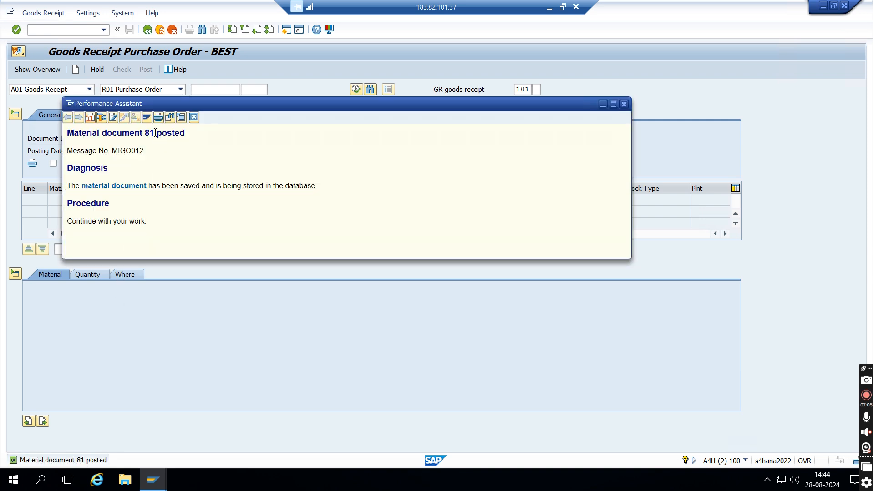
{"action": "left_click_drag", "start_coordinate": [156, 132], "coordinate": [146, 134]}
{"action": "left_click", "coordinate": [623, 104]}
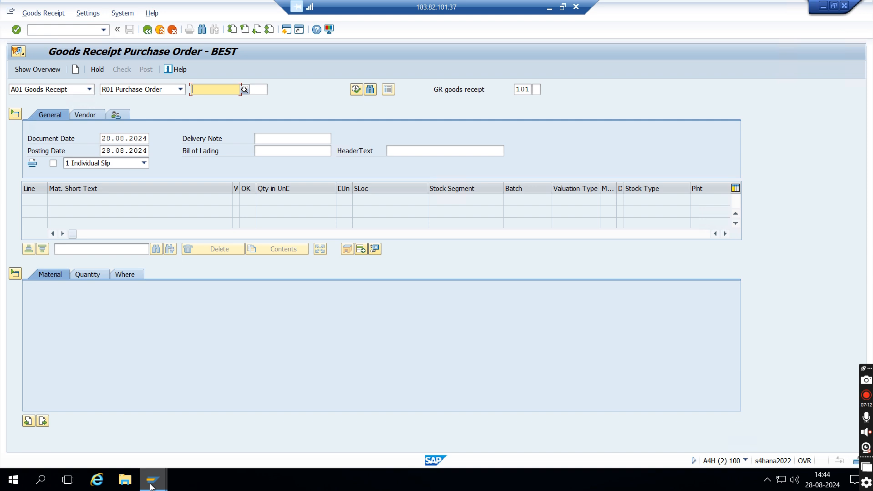
Switch back to the stock overview of material 4027 and refresh its stock figures
{"action": "mouse_move", "coordinate": [152, 485]}
{"action": "left_click", "coordinate": [150, 465]}
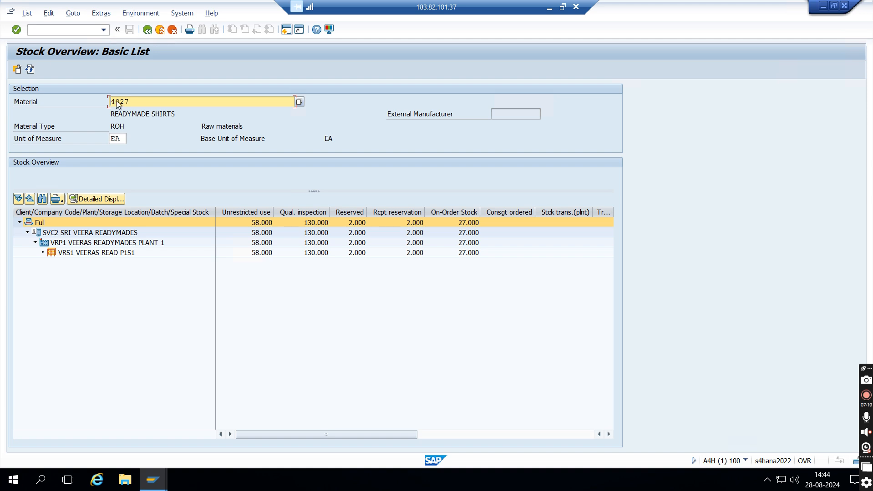
{"action": "left_click", "coordinate": [29, 69]}
{"action": "left_click", "coordinate": [85, 30]}
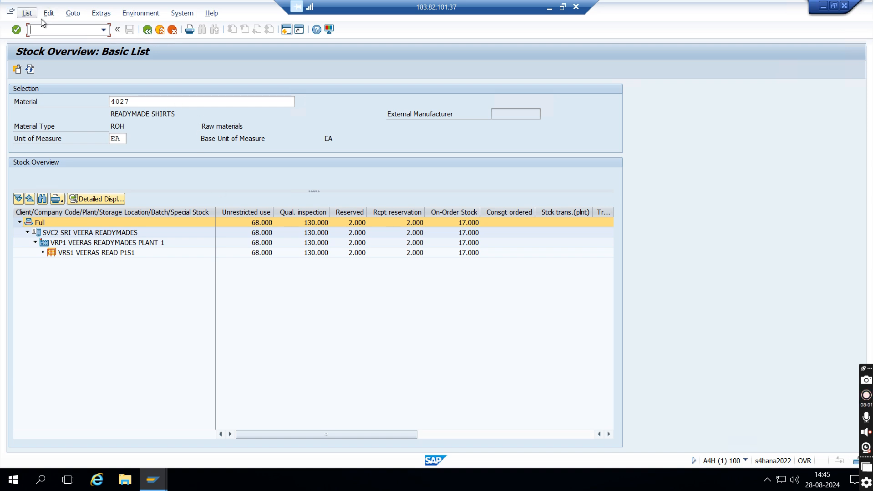
{"action": "type", "text": "MIGO"}
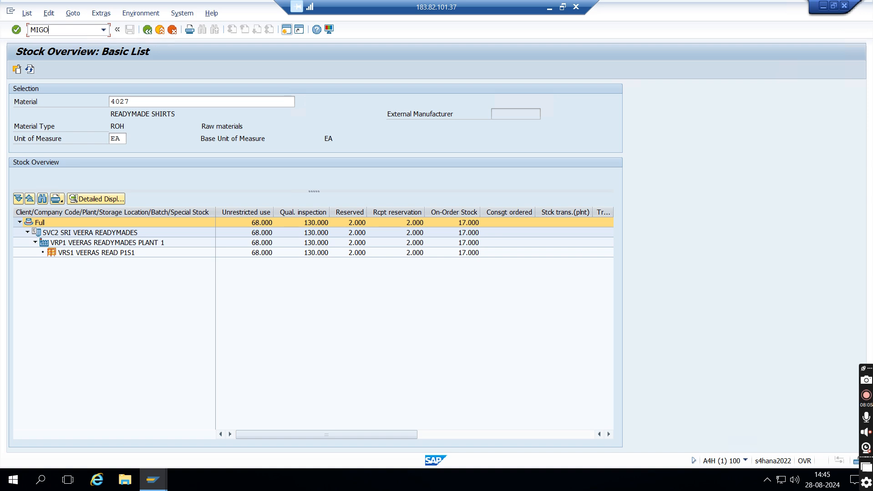
{"action": "key", "text": "Return"}
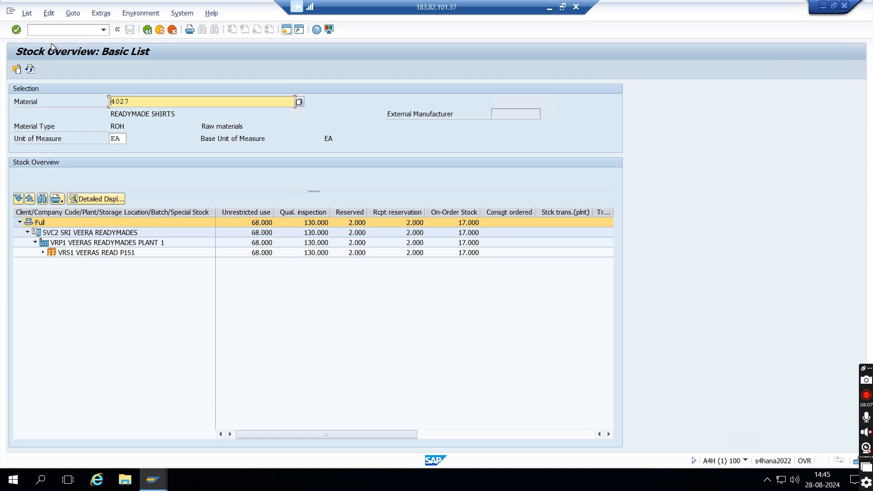
{"action": "type", "text": "/"}
{"action": "key", "text": "BackSpace"}
{"action": "type", "text": "4027"}
Replace the stock overview with transaction MIGO using /NMIGO, and set its action to A02 Return Delivery
{"action": "left_click", "coordinate": [56, 29]}
{"action": "type", "text": "/NMI"}
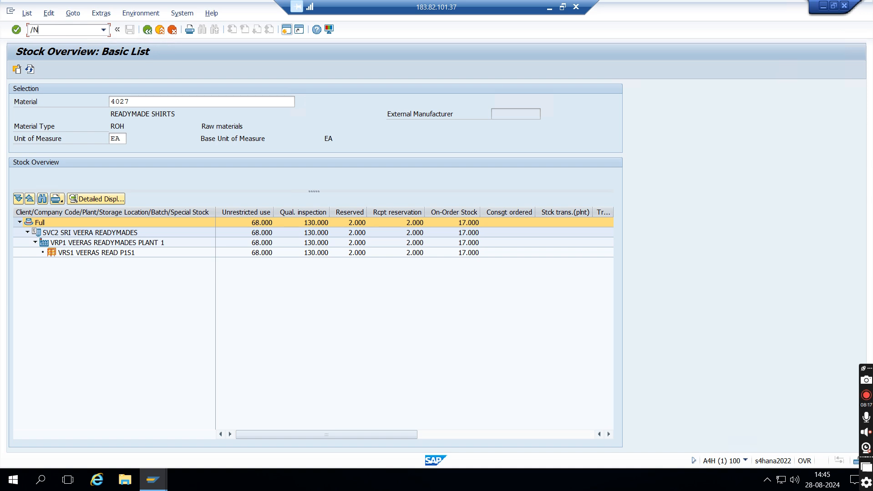
{"action": "type", "text": "O"}
{"action": "key", "text": "Return"}
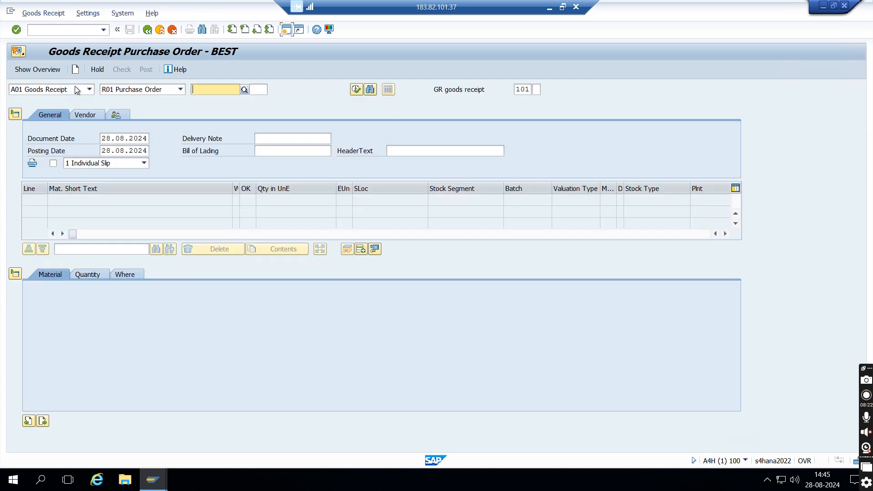
{"action": "left_click", "coordinate": [91, 89]}
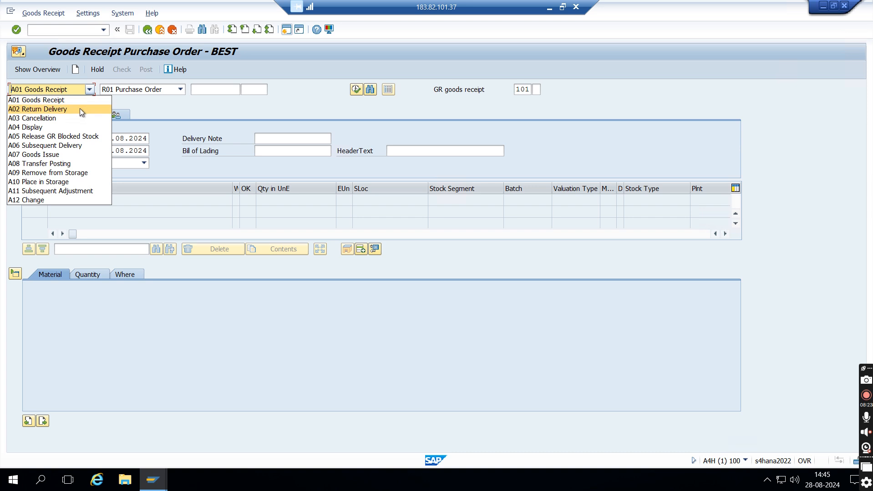
{"action": "left_click", "coordinate": [80, 109]}
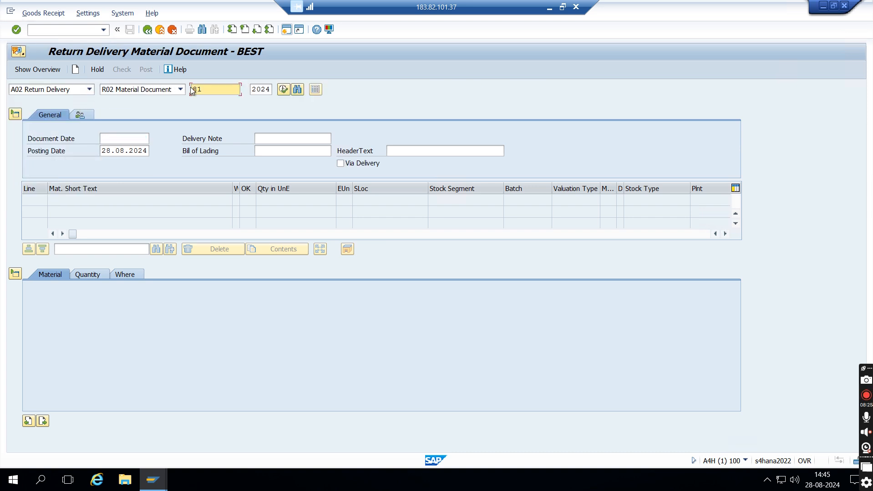
Load material document 81 of 2024 as the reference for the return delivery
{"action": "left_click", "coordinate": [208, 89]}
{"action": "key", "text": "BackSpace"}
{"action": "key", "text": "BackSpace"}
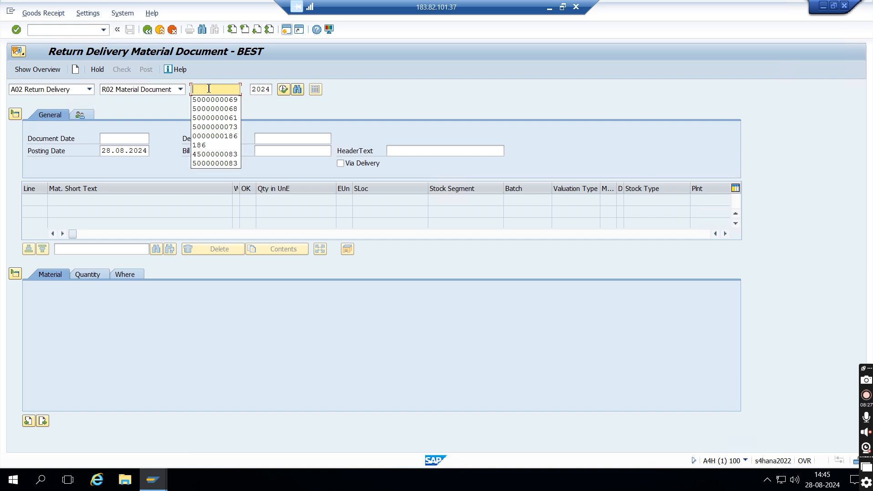
{"action": "type", "text": "81"}
{"action": "key", "text": "Return"}
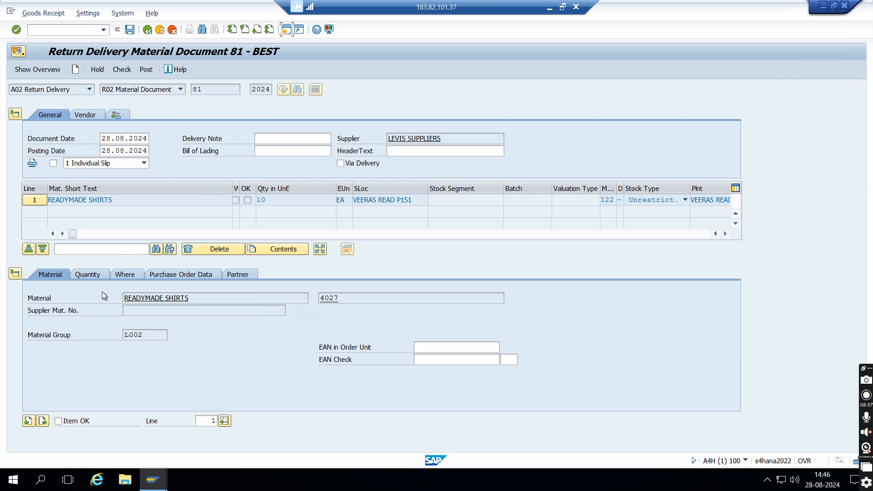
Set the READYMADE SHIRTS return item's quantity in unit of entry to 2 EA
{"action": "left_click", "coordinate": [96, 272]}
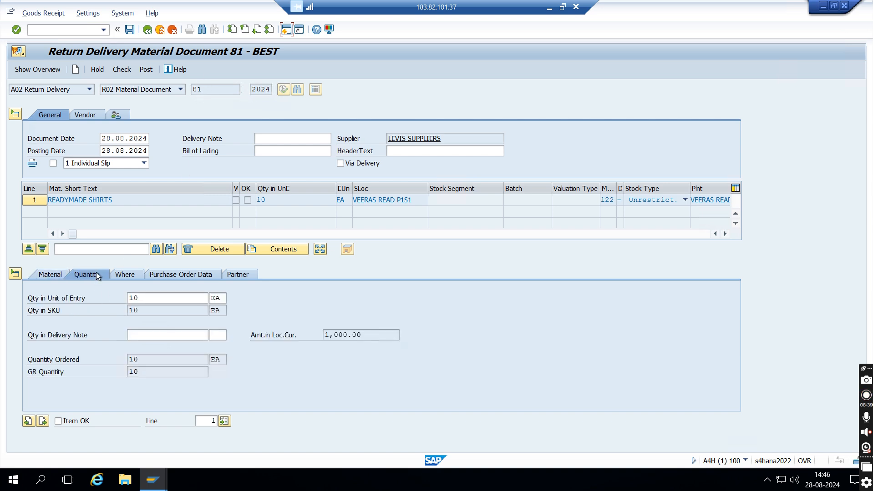
{"action": "left_click", "coordinate": [146, 298]}
{"action": "key", "text": "BackSpace"}
{"action": "key", "text": "BackSpace"}
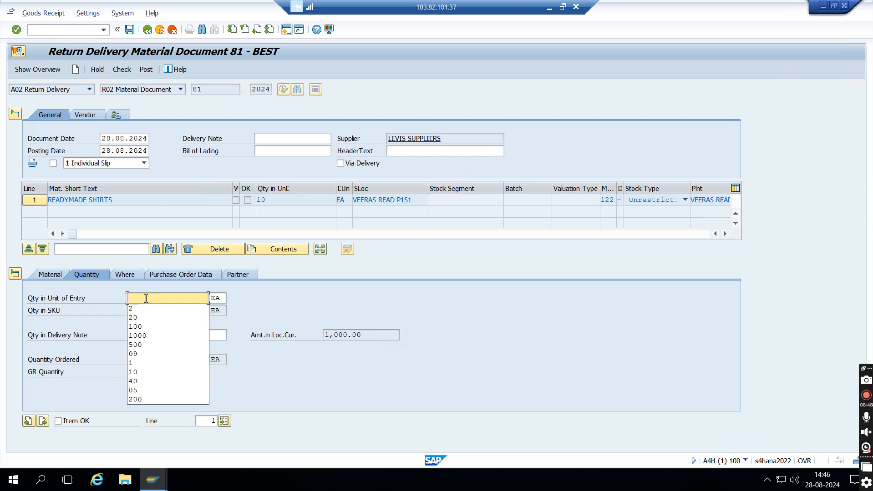
{"action": "type", "text": "2"}
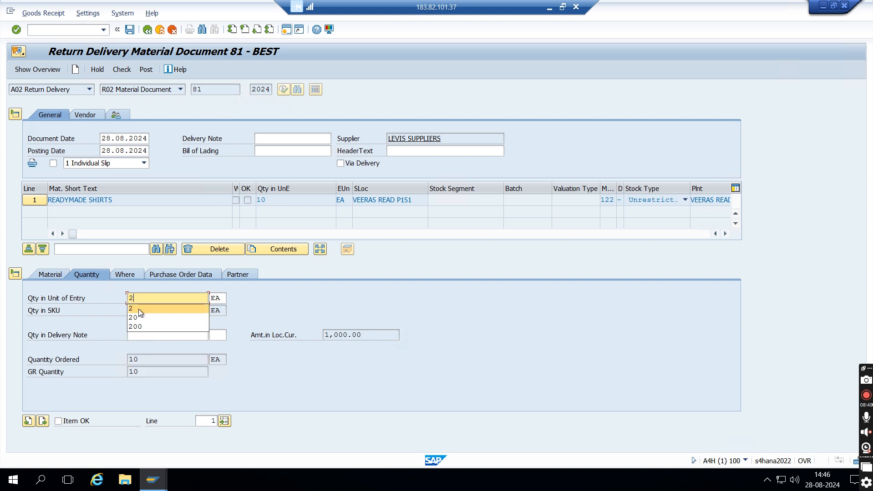
{"action": "left_click", "coordinate": [139, 309]}
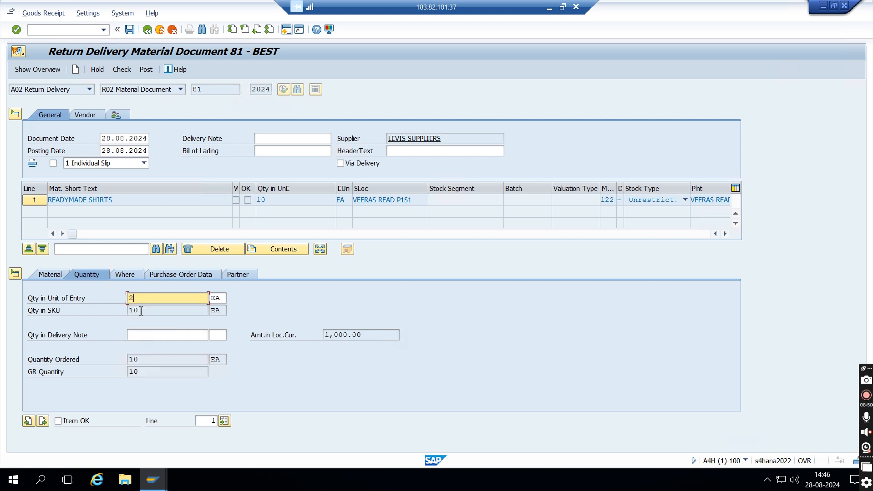
Examine the return item's purchase order data and partner details, and look through the list of movement types
{"action": "left_click", "coordinate": [167, 274]}
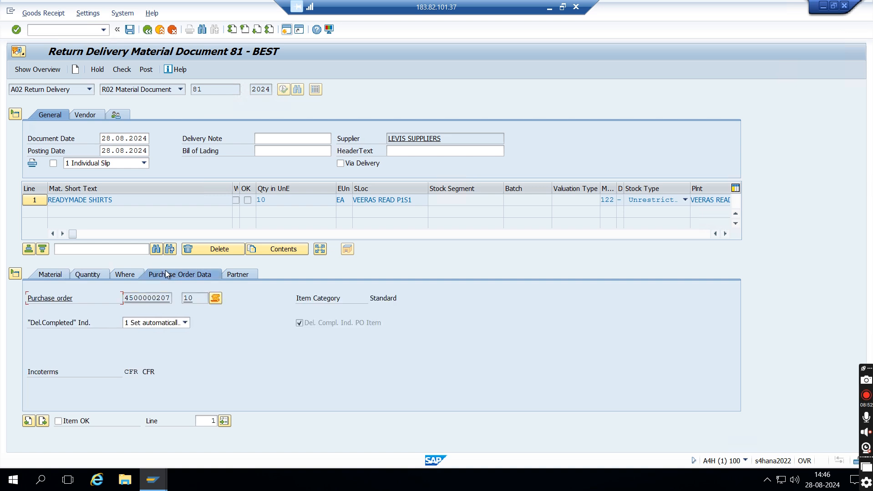
{"action": "left_click", "coordinate": [237, 276]}
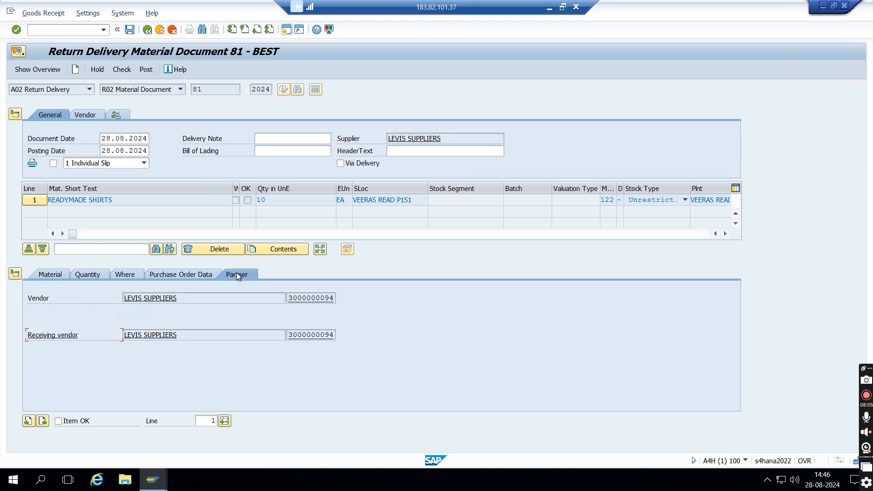
{"action": "left_click", "coordinate": [191, 275]}
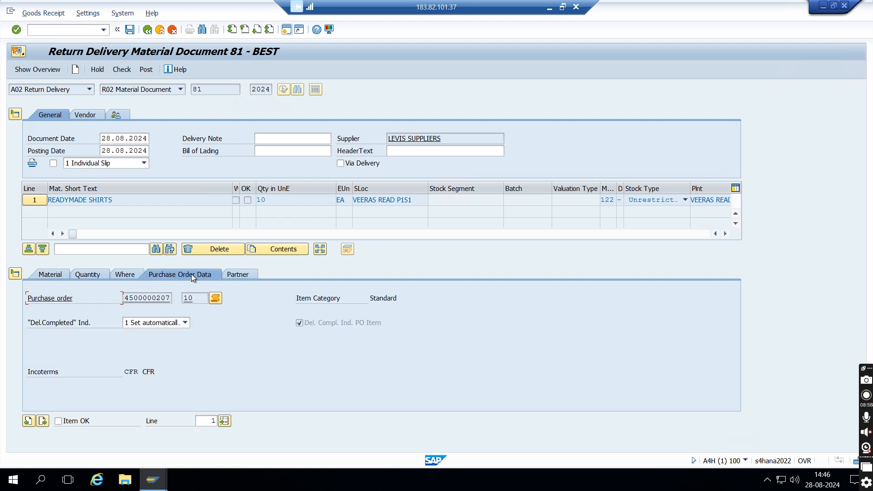
{"action": "left_click", "coordinate": [612, 189]}
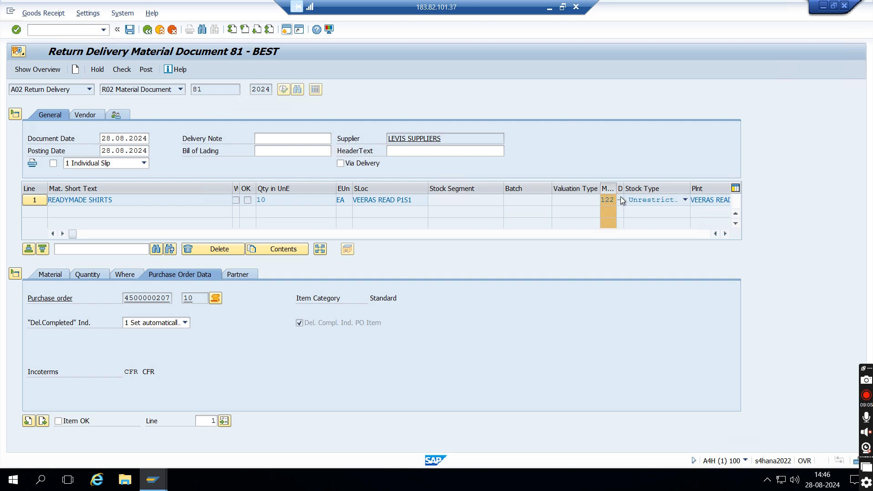
{"action": "key", "text": "F4"}
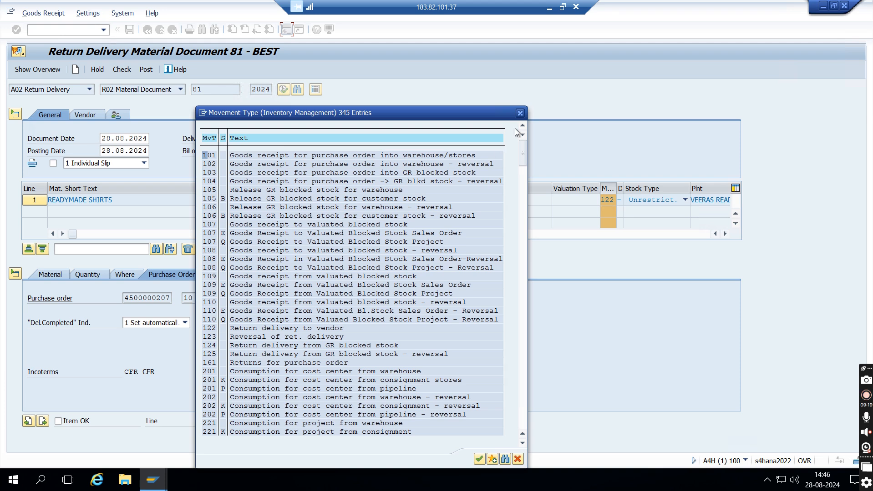
{"action": "left_click", "coordinate": [520, 113]}
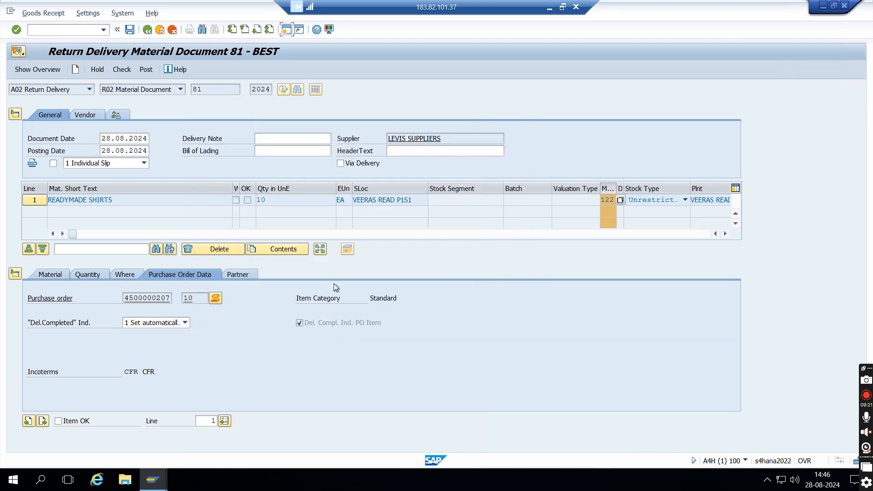
{"action": "left_click", "coordinate": [247, 277]}
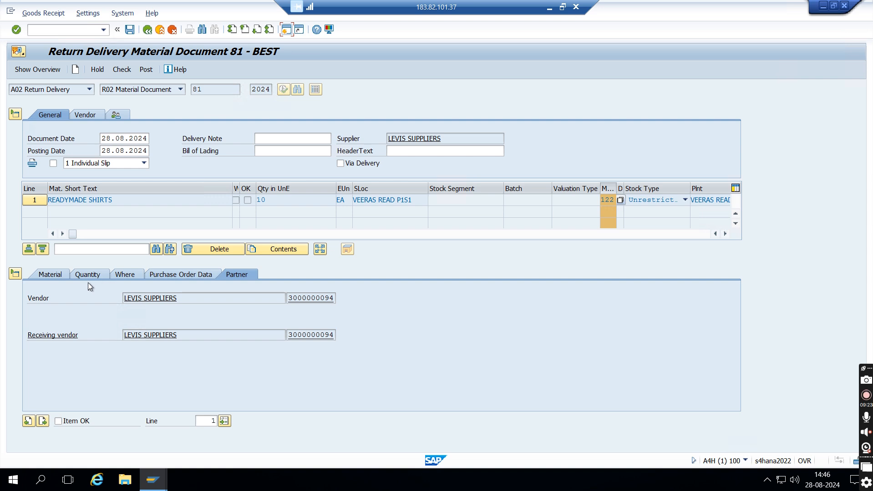
Mark the return item OK, check the return delivery and close the resulting log
{"action": "left_click", "coordinate": [59, 422]}
{"action": "left_click", "coordinate": [121, 69]}
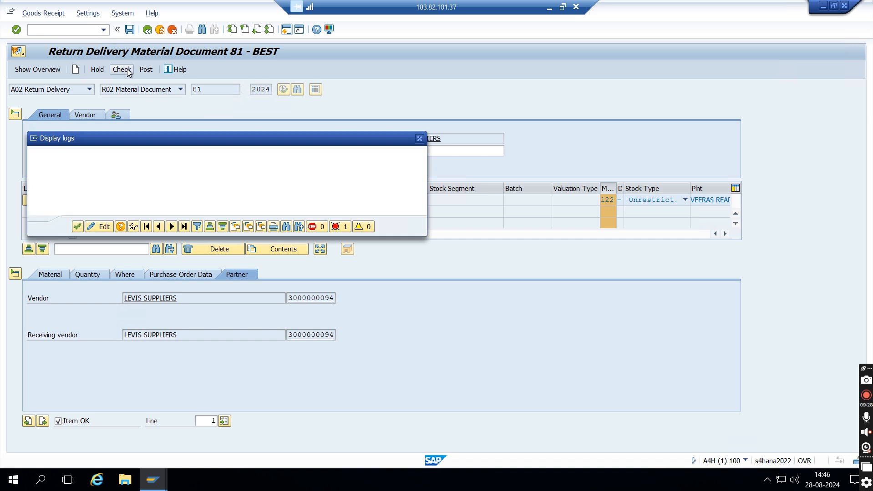
{"action": "left_click", "coordinate": [422, 143]}
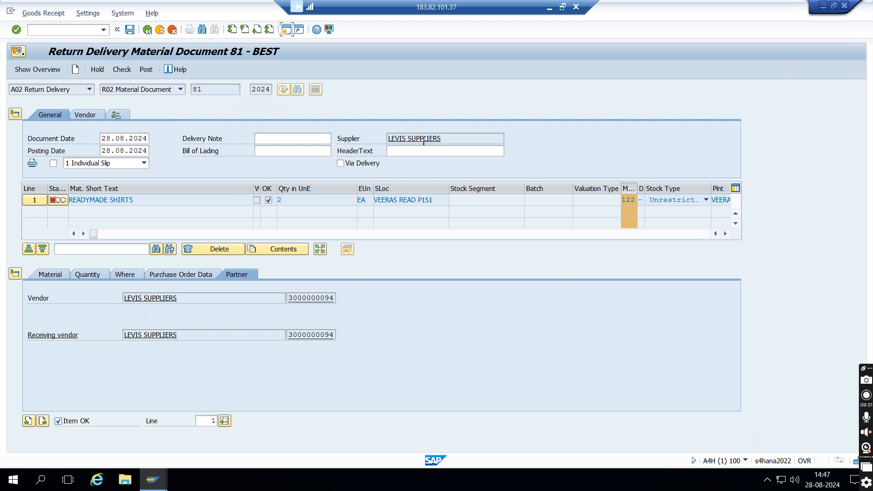
Set the return item's reason for movement to 0003 Damaged and check the return delivery again
{"action": "left_click", "coordinate": [132, 273]}
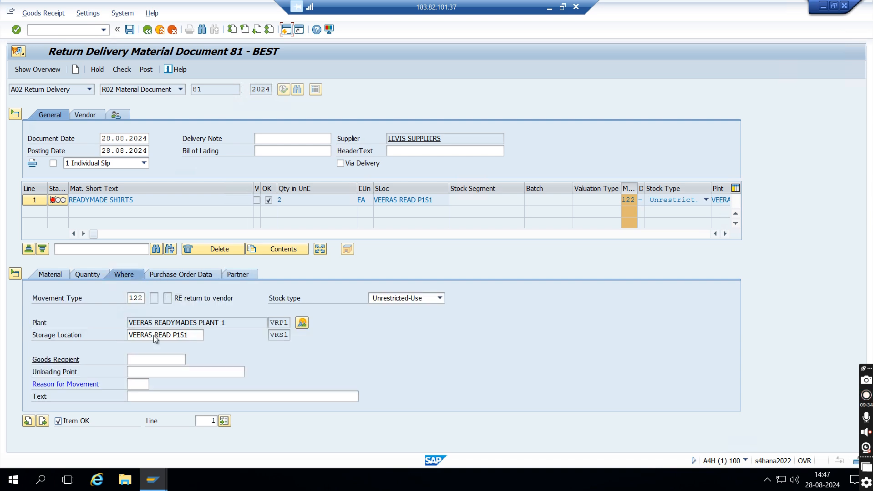
{"action": "left_click", "coordinate": [148, 385]}
{"action": "left_click", "coordinate": [153, 385]}
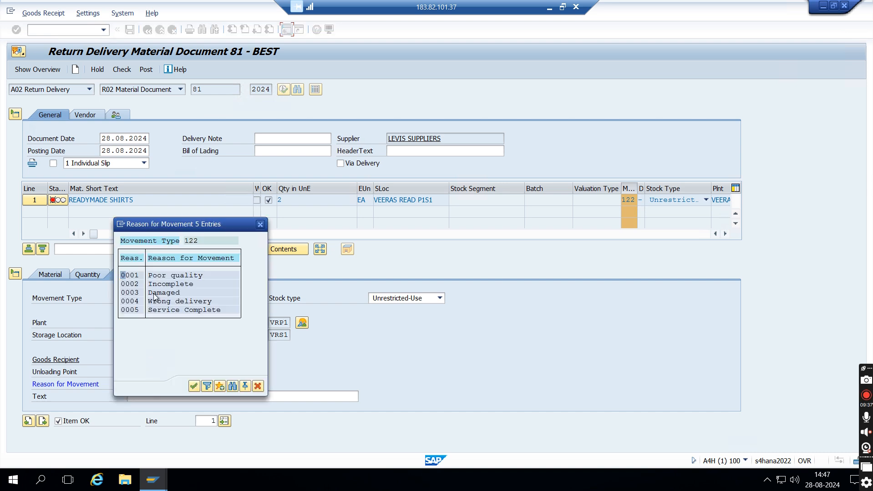
{"action": "left_click", "coordinate": [138, 293]}
{"action": "left_click", "coordinate": [194, 387]}
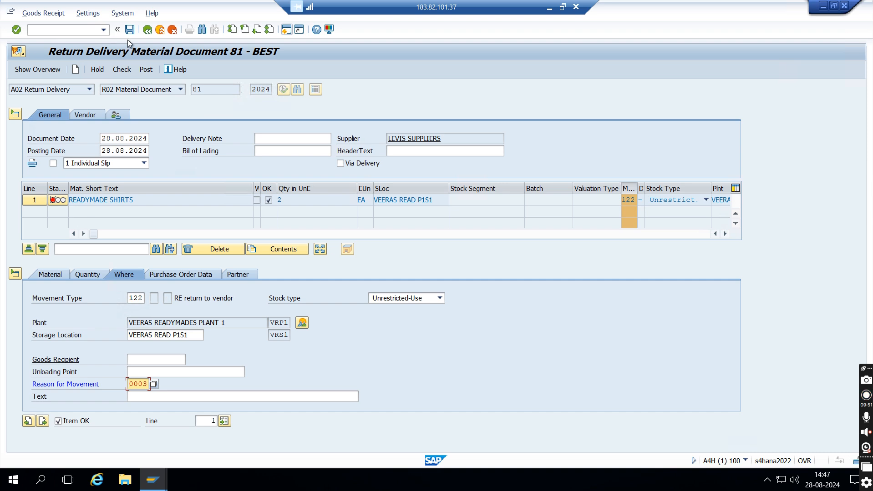
{"action": "left_click", "coordinate": [120, 69]}
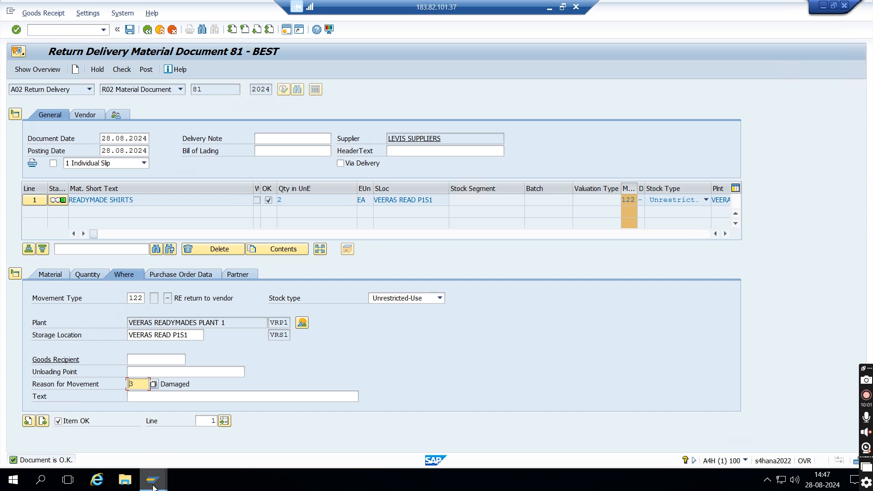
Open a new session with transaction MMBE and display the stock overview for material 4027 in plant VRP1
{"action": "mouse_move", "coordinate": [154, 481]}
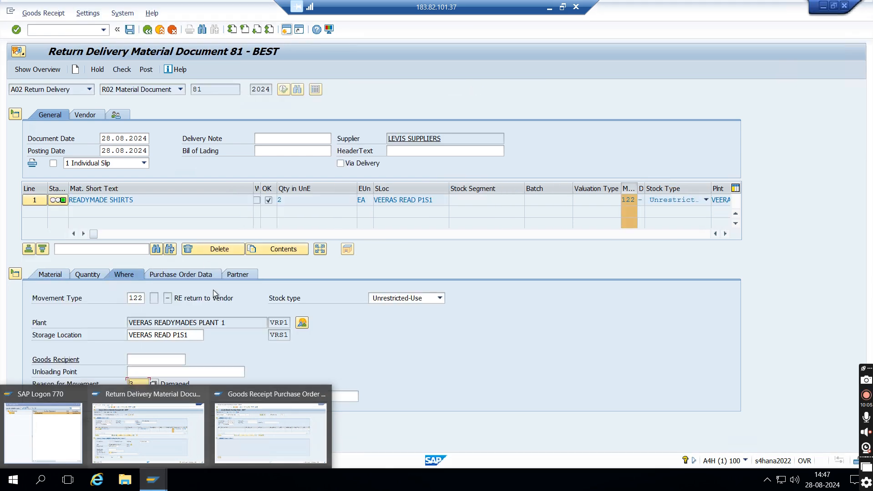
{"action": "left_click", "coordinate": [286, 32]}
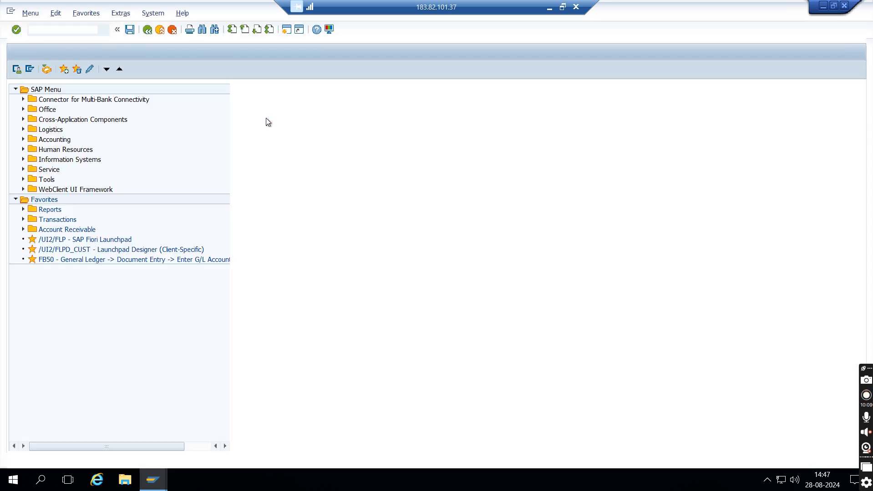
{"action": "type", "text": "MMBE"}
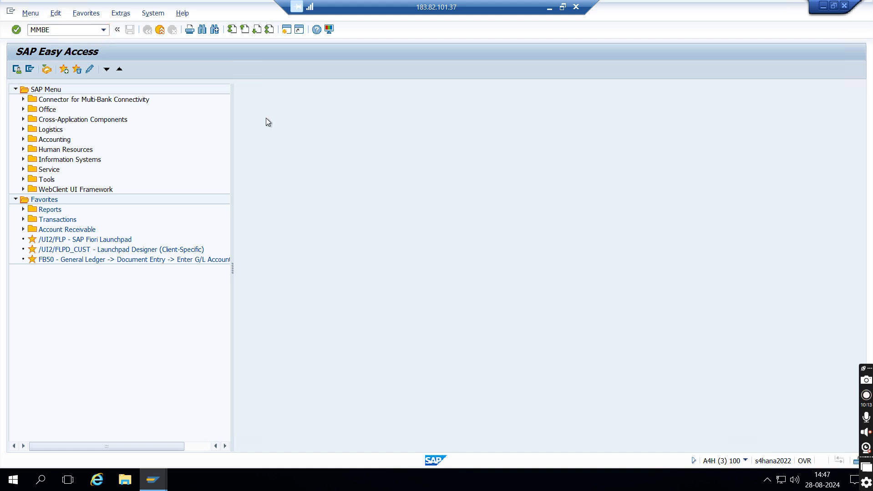
{"action": "key", "text": "Return"}
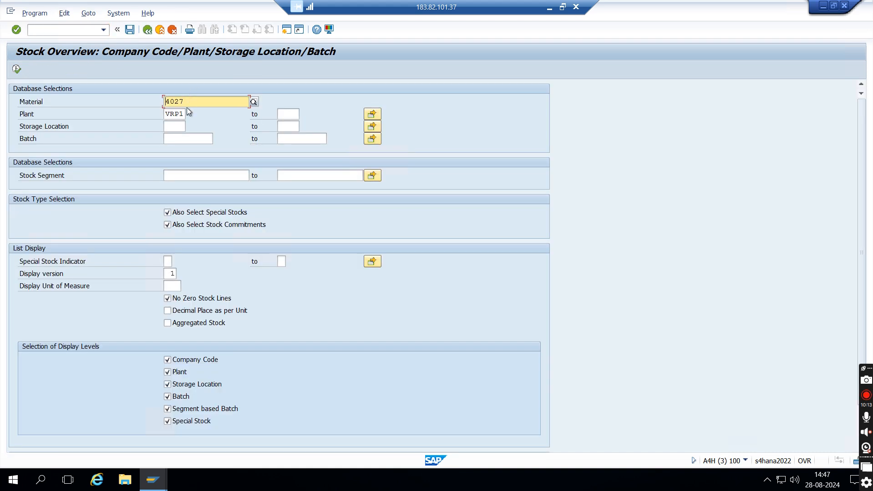
{"action": "left_click", "coordinate": [14, 71]}
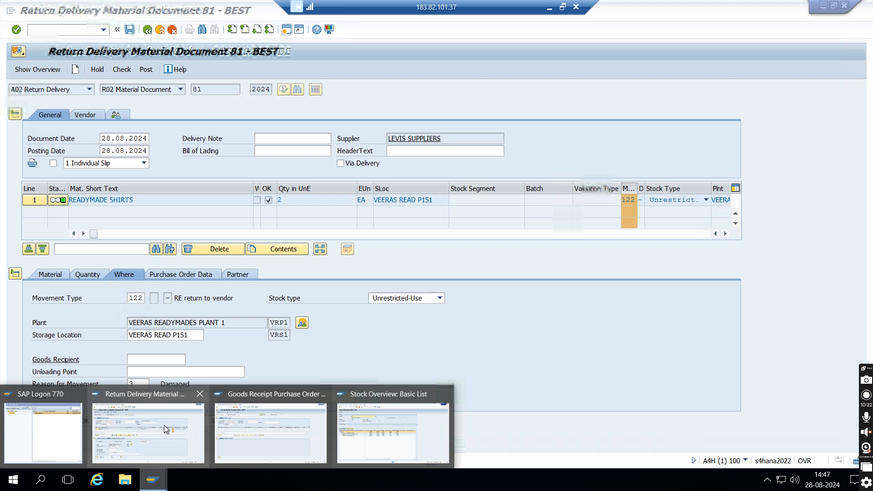
Review the return item's quantity details, and refresh material 4027's stock overview to read the stock before posting
{"action": "left_click", "coordinate": [165, 429]}
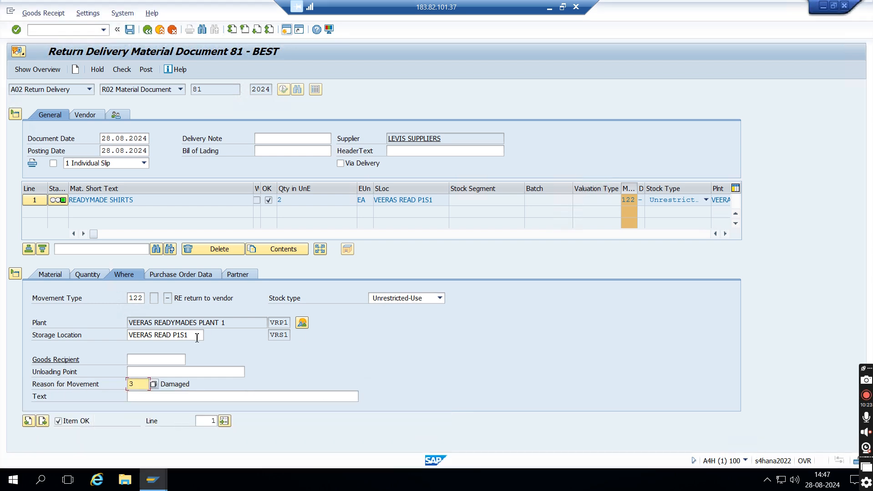
{"action": "left_click", "coordinate": [94, 275]}
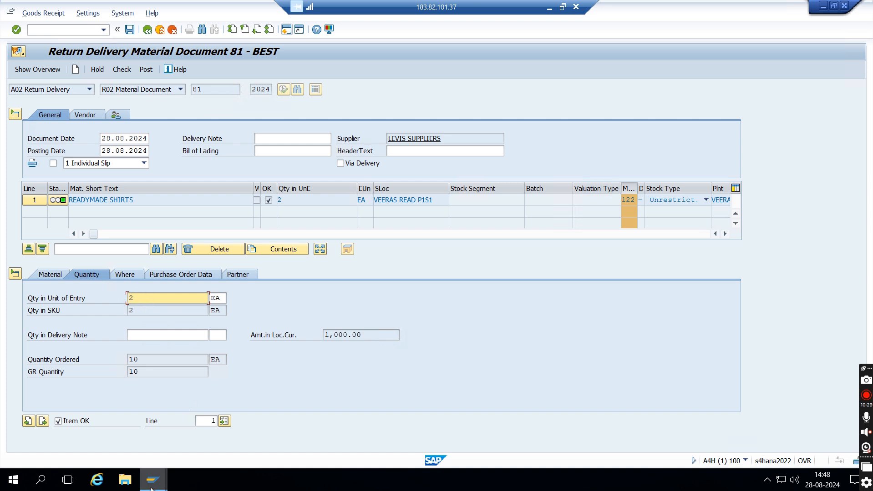
{"action": "mouse_move", "coordinate": [152, 489]}
{"action": "mouse_move", "coordinate": [240, 424]}
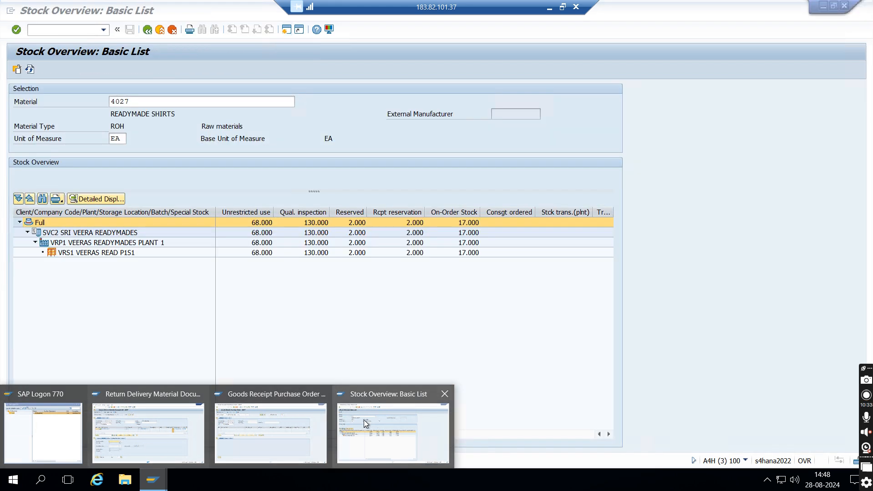
{"action": "left_click", "coordinate": [365, 423]}
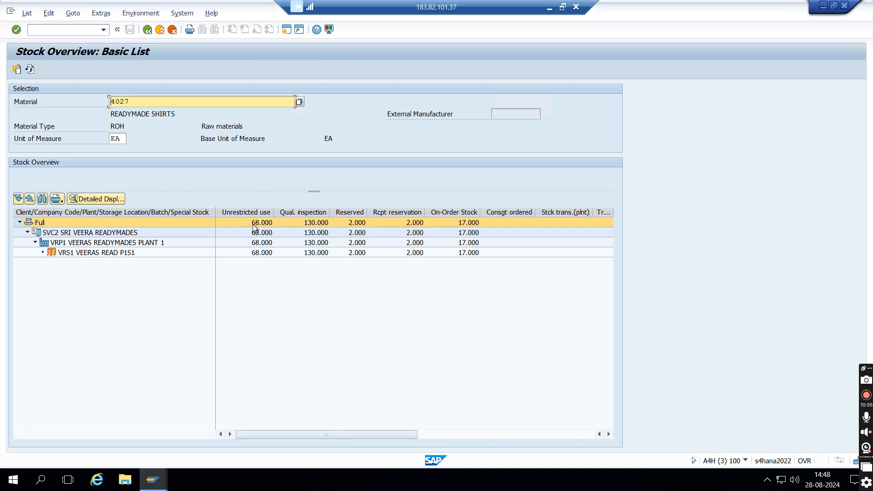
{"action": "left_click", "coordinate": [29, 70]}
{"action": "left_click", "coordinate": [29, 69]}
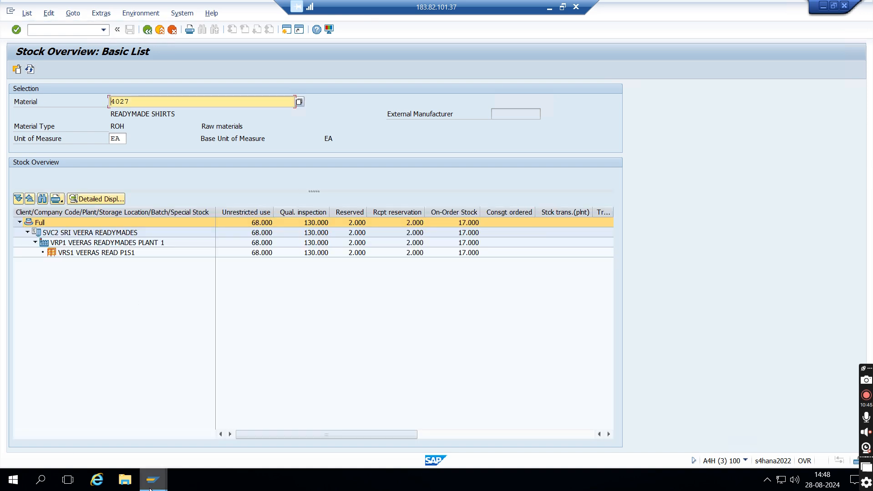
Return to the return delivery and post it
{"action": "mouse_move", "coordinate": [150, 487]}
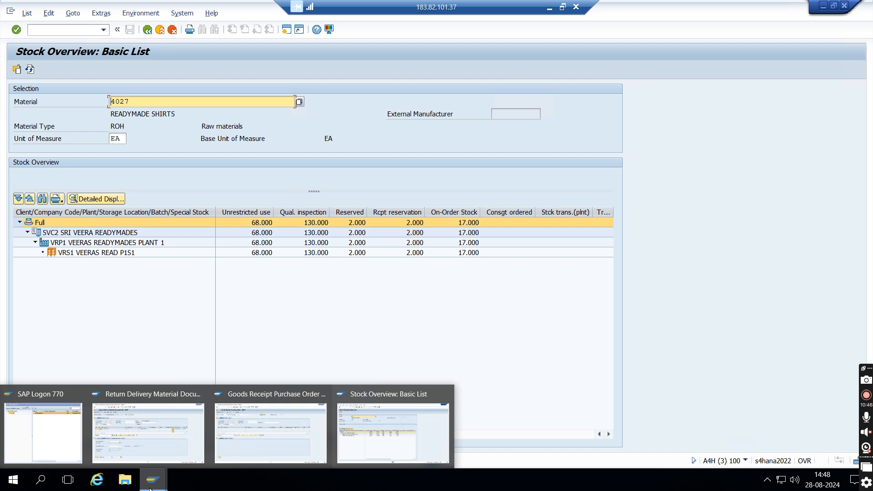
{"action": "left_click", "coordinate": [153, 445]}
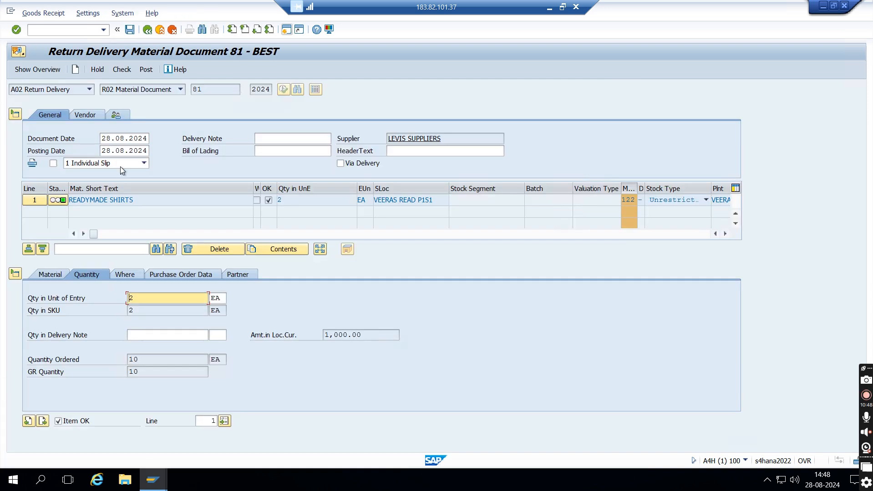
{"action": "left_click", "coordinate": [144, 71]}
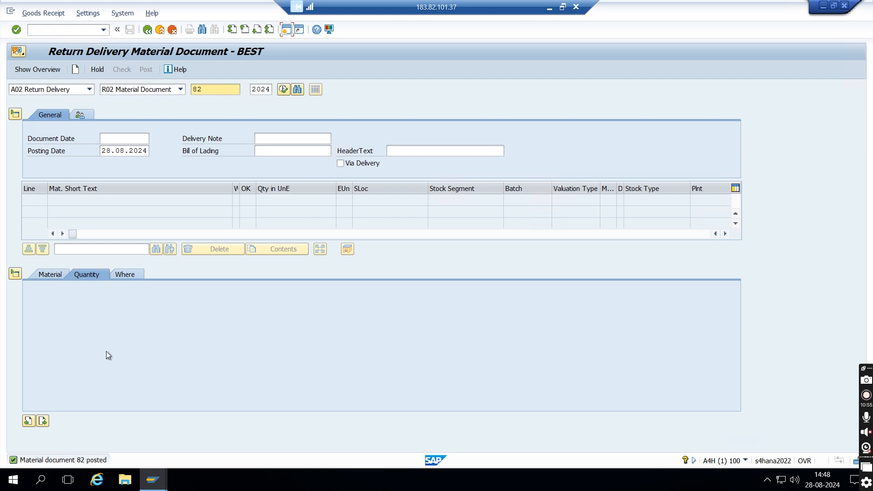
Refresh material 4027's stock overview to check the quantities after the return delivery posting
{"action": "mouse_move", "coordinate": [154, 487]}
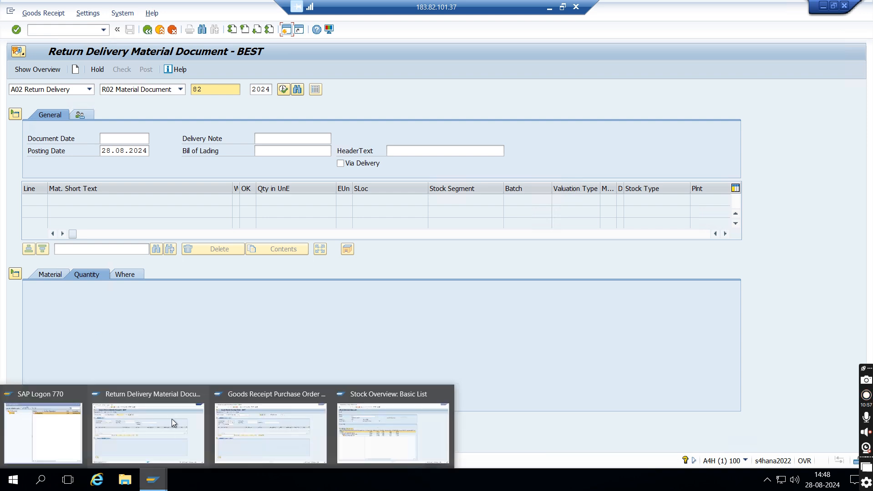
{"action": "left_click", "coordinate": [376, 430]}
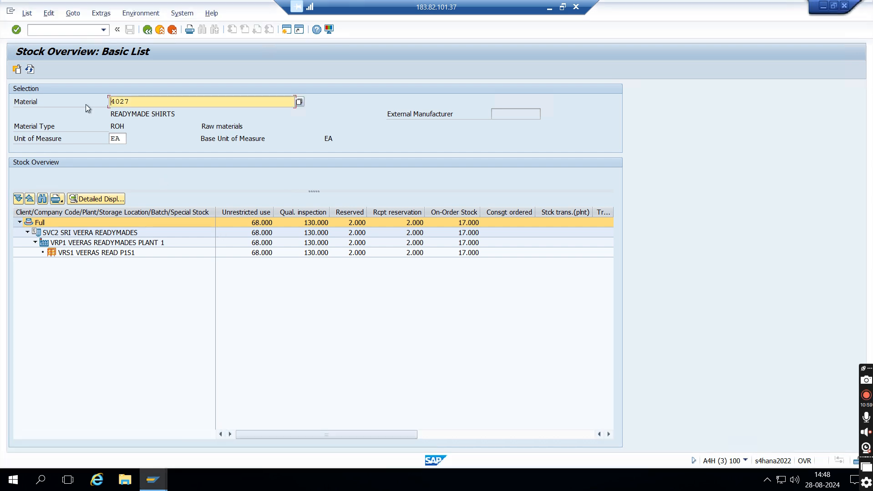
{"action": "left_click", "coordinate": [30, 70]}
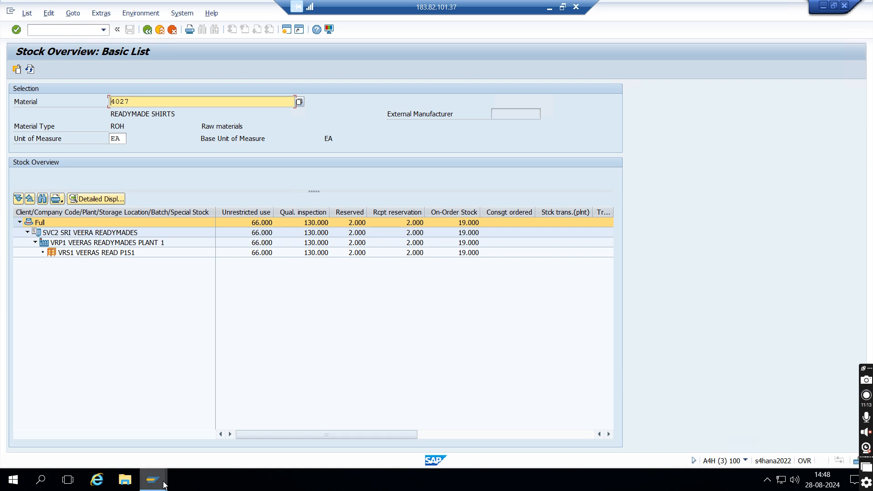
Start an A06 Subsequent Delivery in the return delivery session with reference to material document 82 of 2024
{"action": "mouse_move", "coordinate": [164, 485]}
{"action": "mouse_move", "coordinate": [237, 458]}
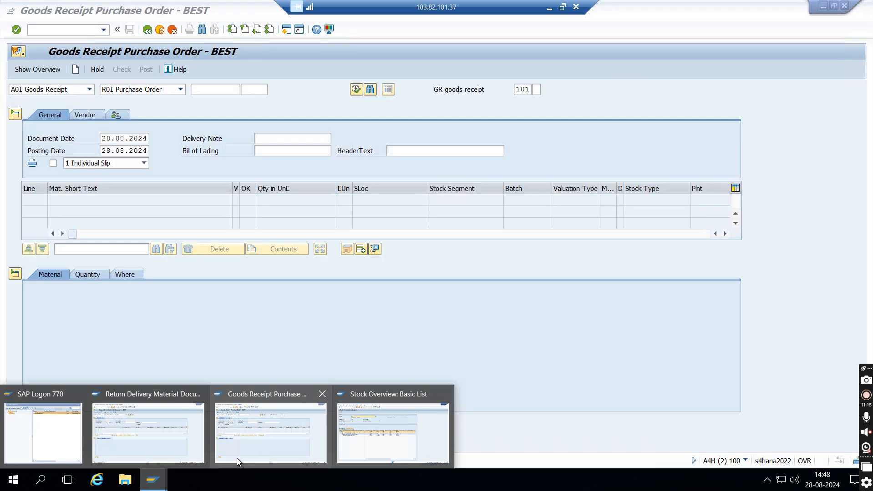
{"action": "mouse_move", "coordinate": [167, 432]}
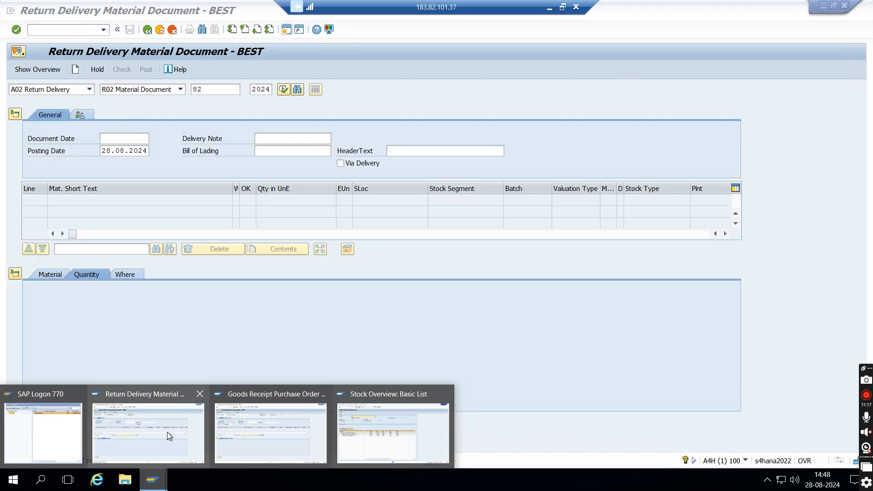
{"action": "left_click", "coordinate": [167, 432]}
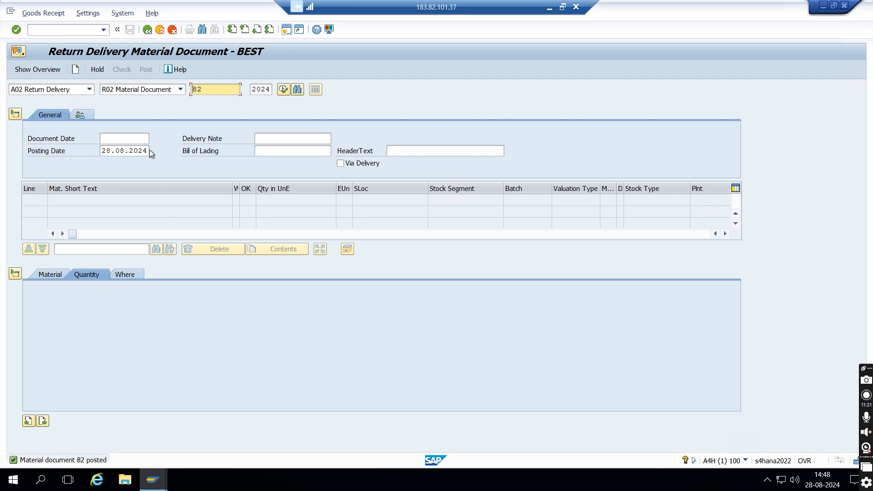
{"action": "left_click", "coordinate": [90, 91]}
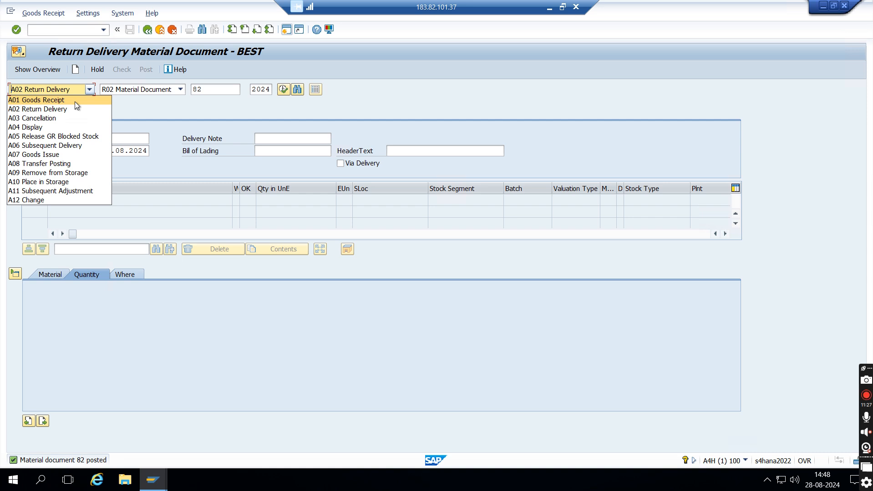
{"action": "left_click", "coordinate": [67, 145]}
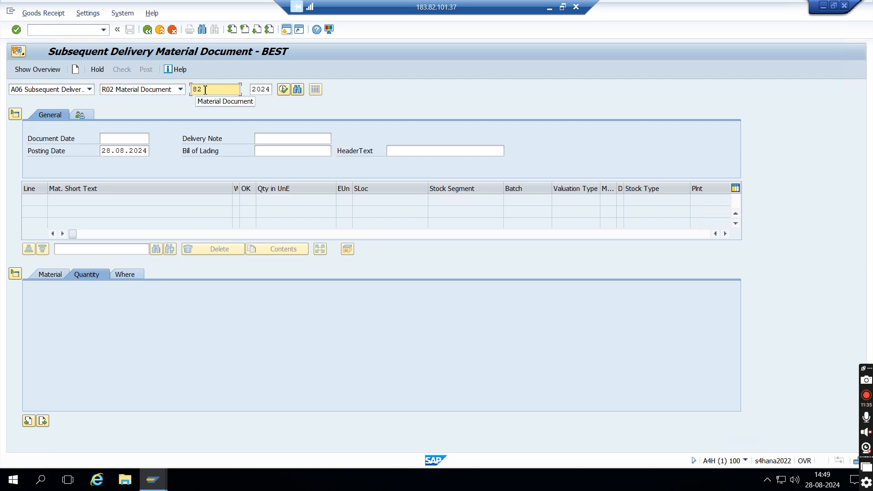
{"action": "key", "text": "Return"}
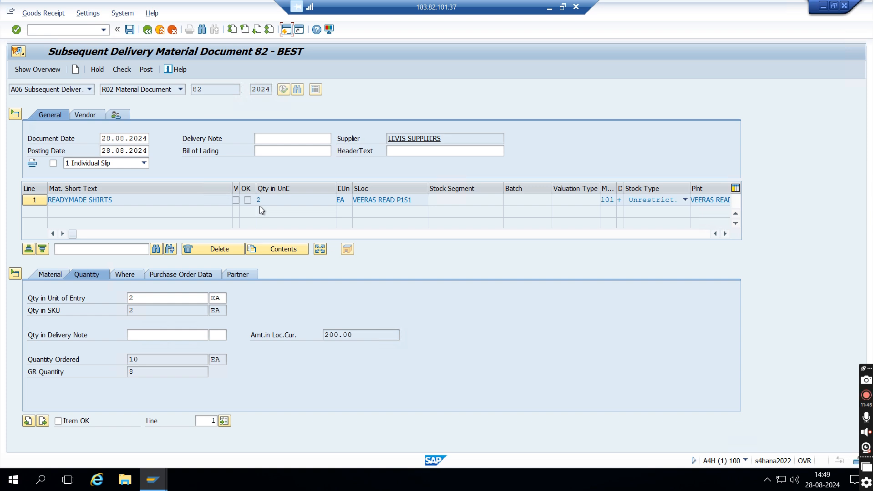
Look through the movement type list, then mark the READYMADE SHIRTS item OK and check the subsequent delivery
{"action": "left_click", "coordinate": [620, 200]}
{"action": "key", "text": "F4"}
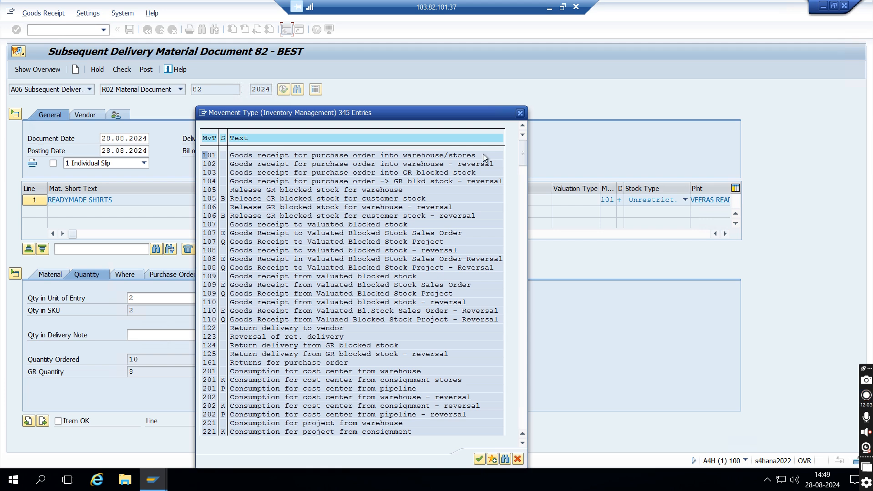
{"action": "left_click_drag", "start_coordinate": [524, 152], "coordinate": [531, 270]}
{"action": "left_click", "coordinate": [520, 112]}
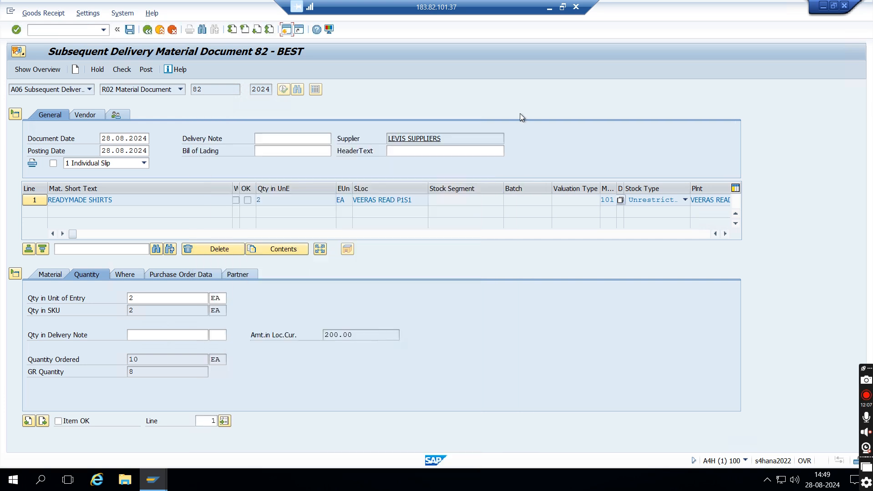
{"action": "left_click", "coordinate": [58, 421]}
{"action": "left_click", "coordinate": [122, 71]}
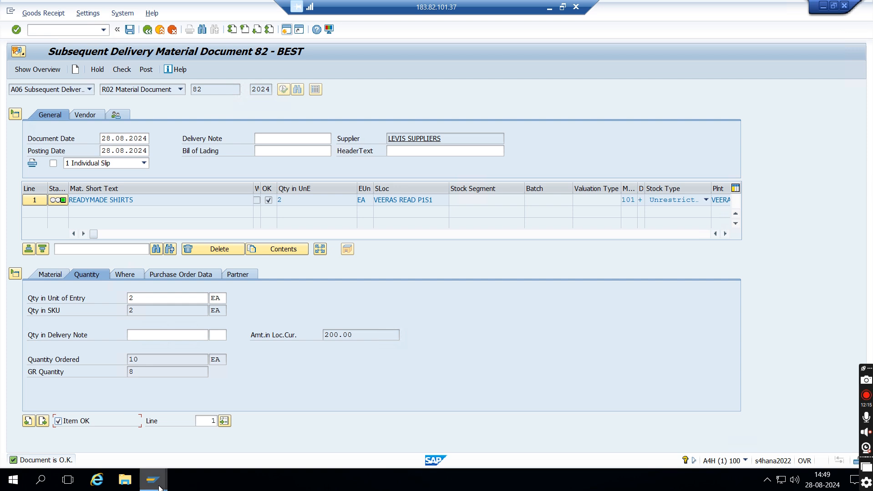
View material 4027's stock before the replacement receipt and post the subsequent delivery for material document 82
{"action": "mouse_move", "coordinate": [154, 480]}
{"action": "left_click", "coordinate": [361, 430]}
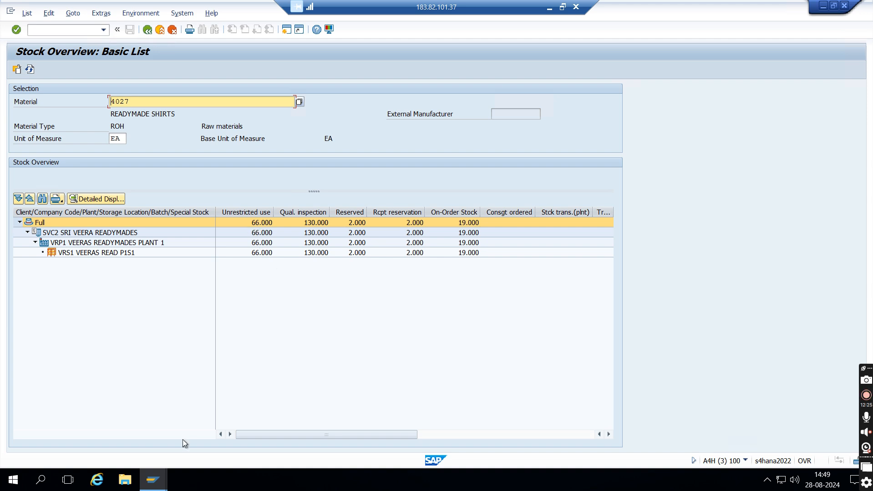
{"action": "mouse_move", "coordinate": [159, 486]}
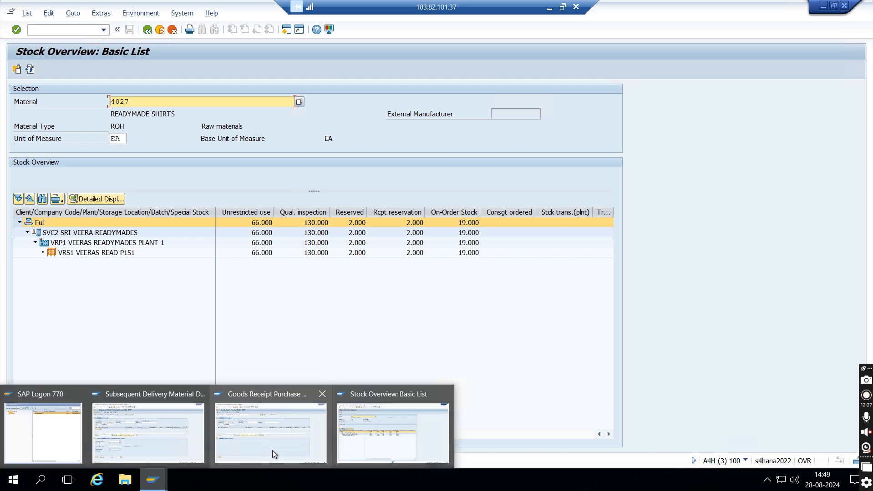
{"action": "mouse_move", "coordinate": [272, 427]}
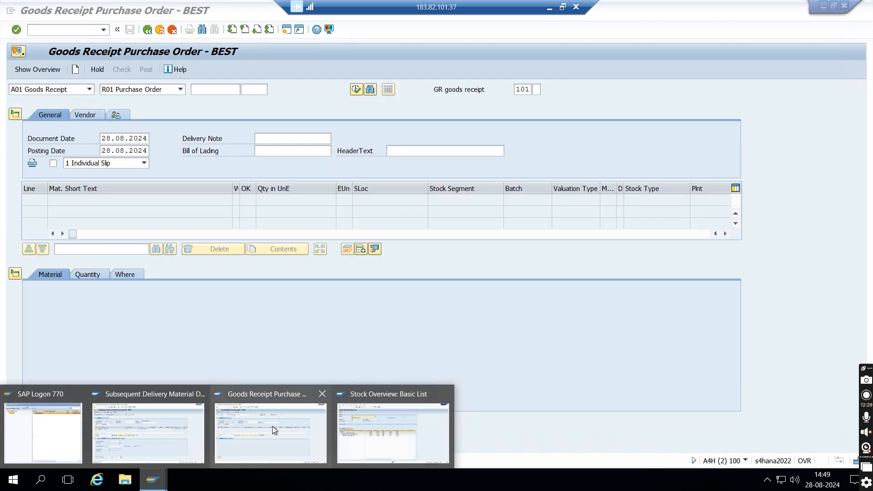
{"action": "left_click", "coordinate": [180, 426]}
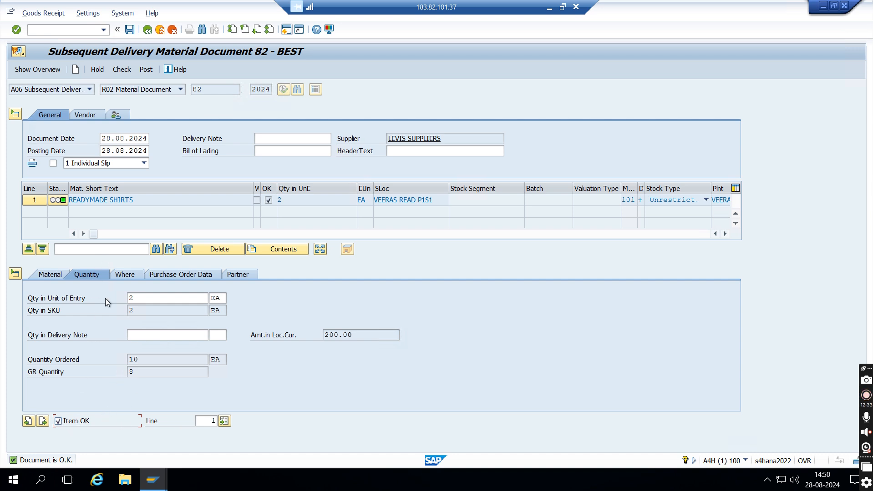
{"action": "left_click", "coordinate": [92, 91]}
{"action": "left_click", "coordinate": [145, 69]}
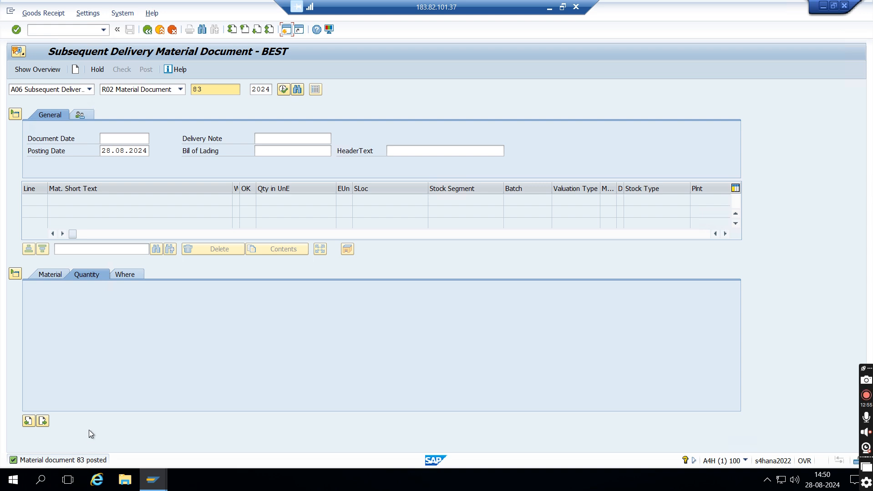
Refresh material 4027's stock overview to verify the stock after the subsequent delivery posting
{"action": "mouse_move", "coordinate": [160, 487]}
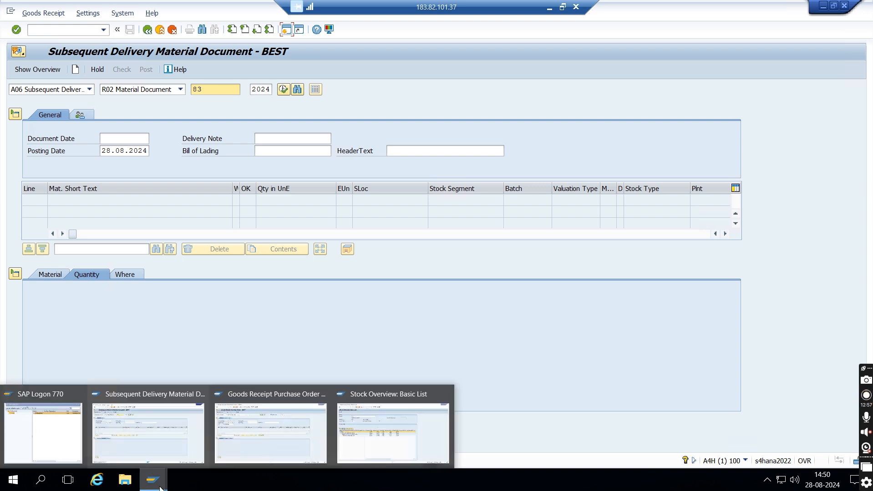
{"action": "left_click", "coordinate": [363, 433]}
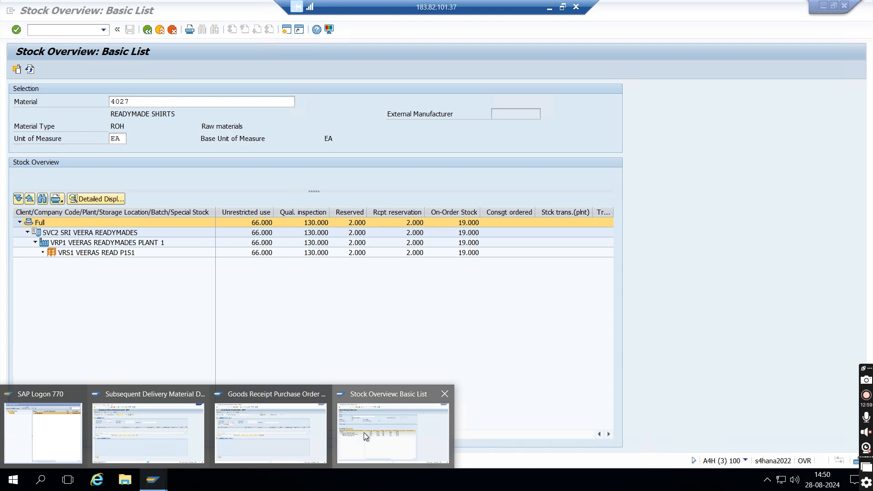
{"action": "left_click", "coordinate": [364, 434]}
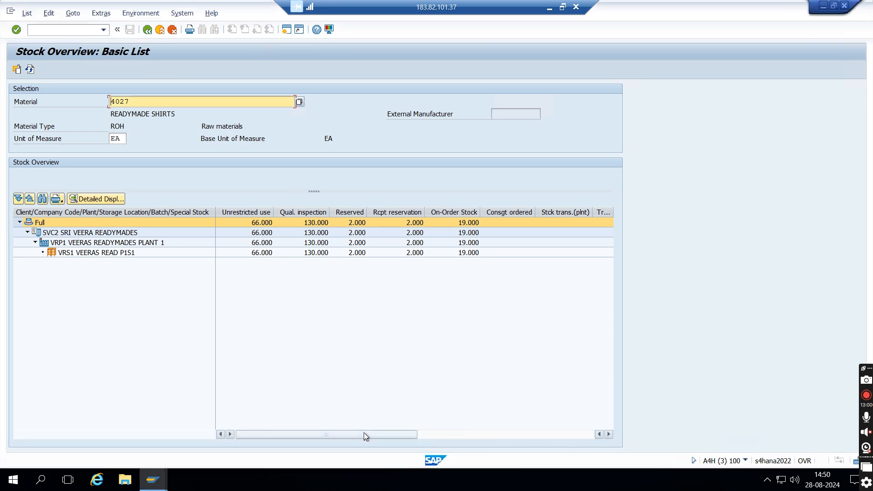
{"action": "left_click", "coordinate": [31, 69]}
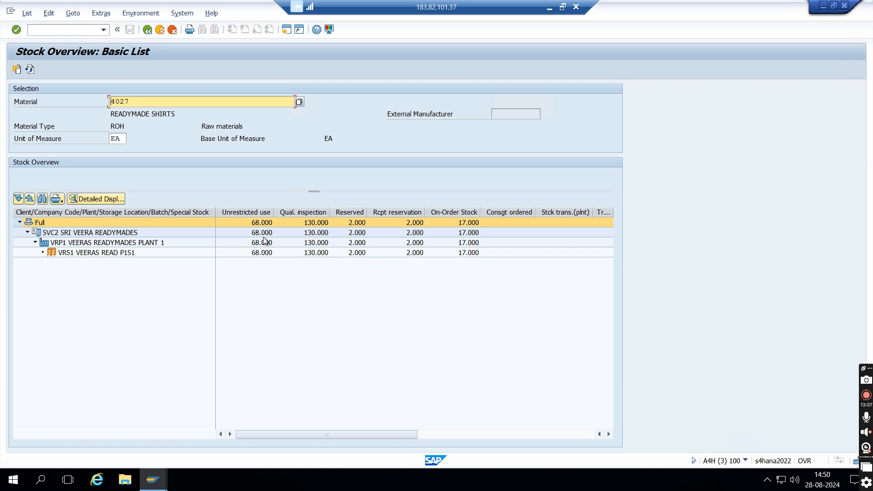
{"action": "left_click", "coordinate": [88, 33]}
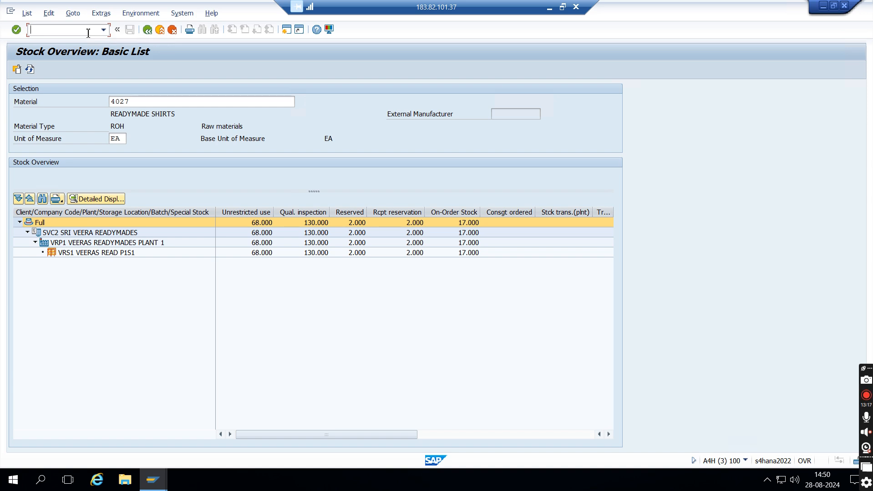
Switch from the stock overview to the purchase order display with transaction ME23N
{"action": "type", "text": "NME23N"}
{"action": "key", "text": "Return"}
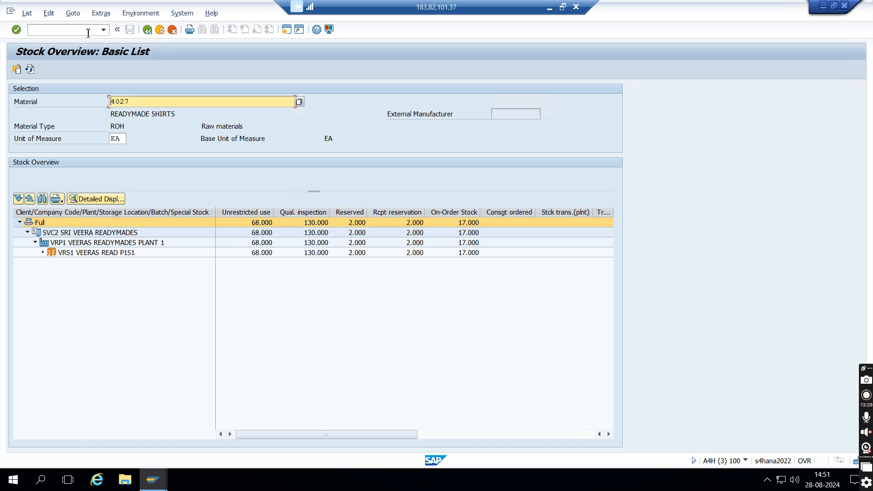
{"action": "type", "text": "/"}
{"action": "left_click", "coordinate": [88, 33]}
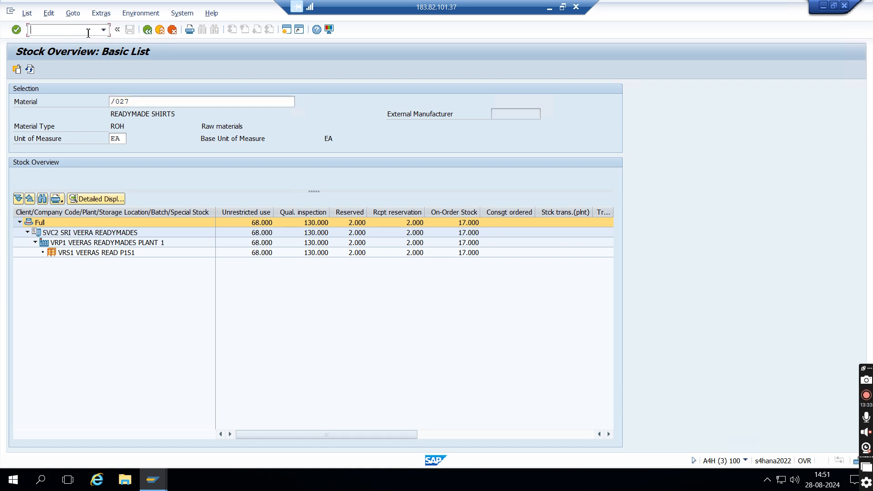
{"action": "type", "text": "/NME23N"}
{"action": "key", "text": "Return"}
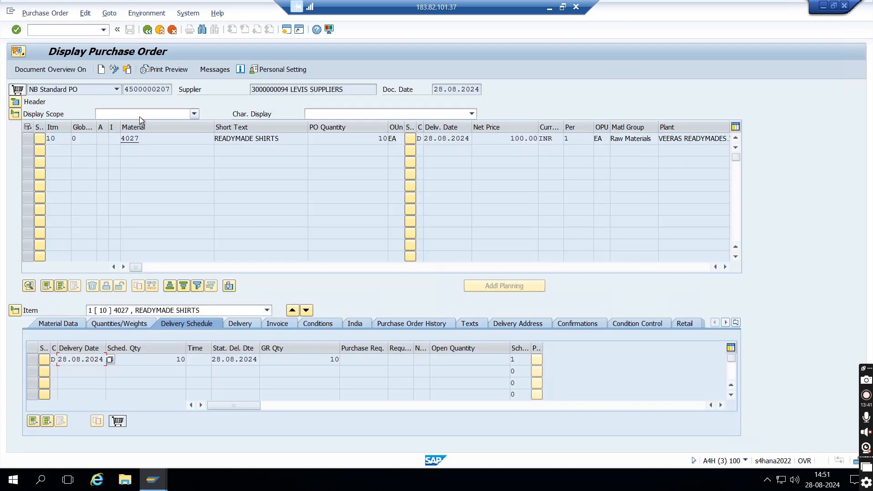
Search for purchasing documents of purchasing organization VCPO with the supplier restriction removed
{"action": "left_click", "coordinate": [101, 69]}
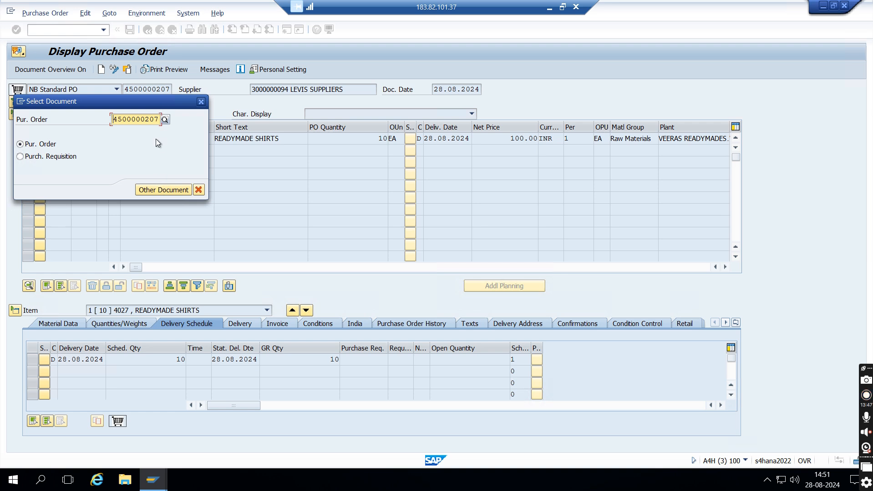
{"action": "left_click", "coordinate": [165, 119]}
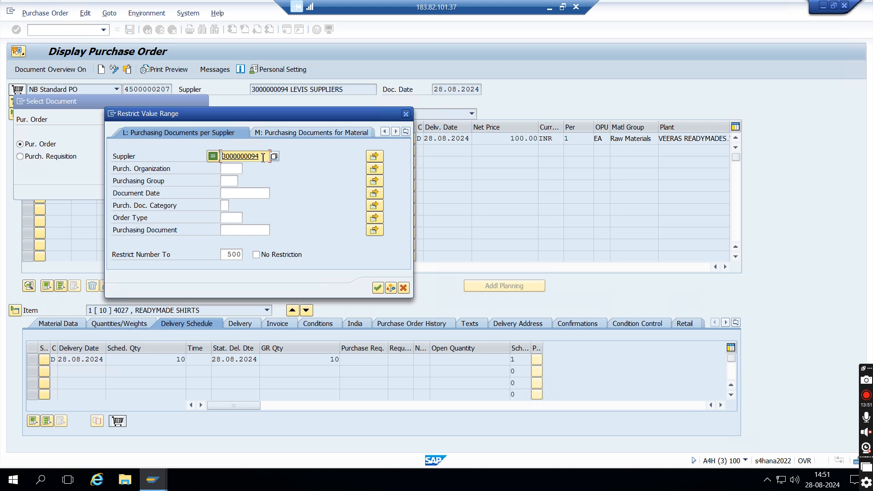
{"action": "key", "text": "BackSpace"}
{"action": "key", "text": "BackSpace"}
{"action": "key", "text": "BackSpace"}
{"action": "key", "text": "BackSpace"}
{"action": "key", "text": "BackSpace"}
{"action": "key", "text": "BackSpace"}
{"action": "key", "text": "BackSpace"}
{"action": "key", "text": "BackSpace"}
{"action": "key", "text": "BackSpace"}
{"action": "key", "text": "BackSpace"}
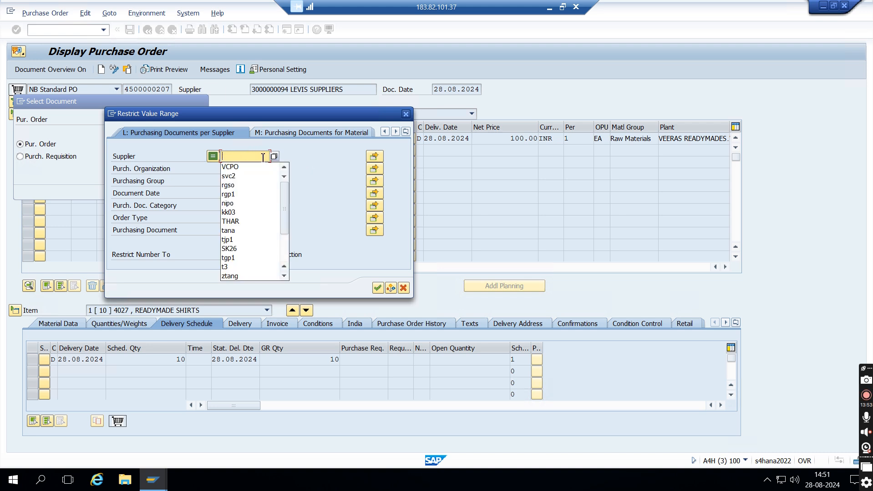
{"action": "left_click", "coordinate": [326, 157]}
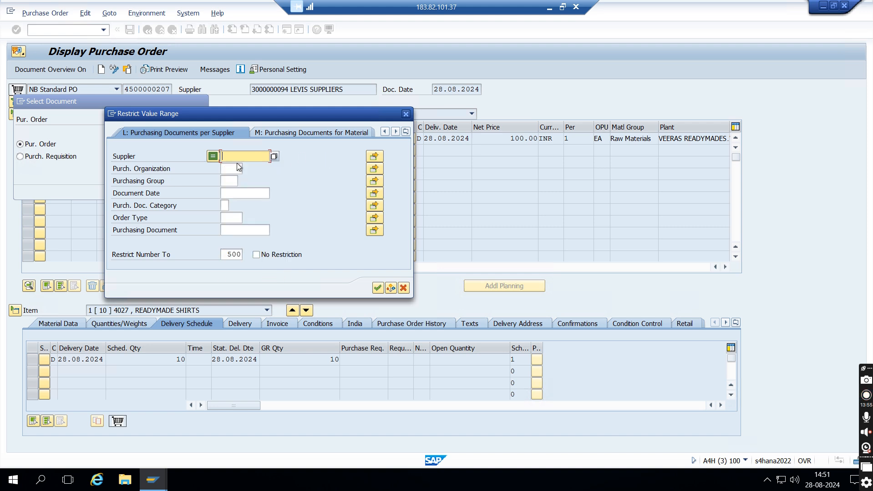
{"action": "left_click", "coordinate": [232, 168]}
{"action": "type", "text": "VC"}
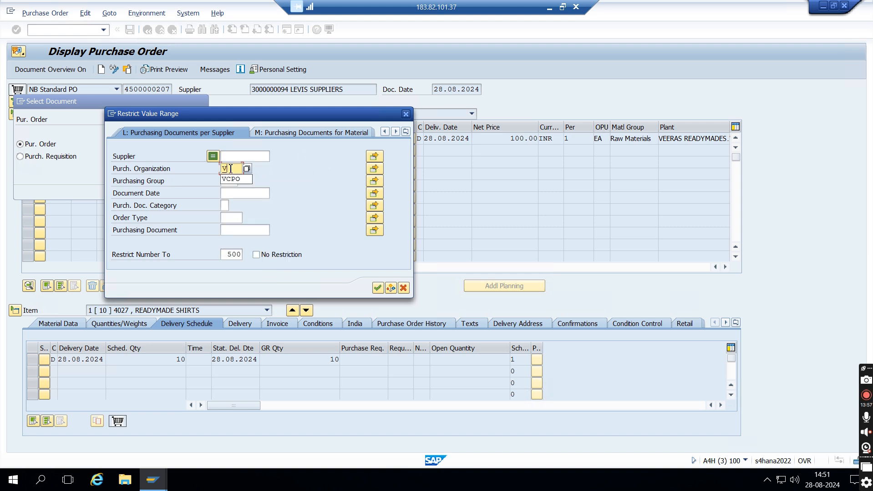
{"action": "type", "text": "PO"}
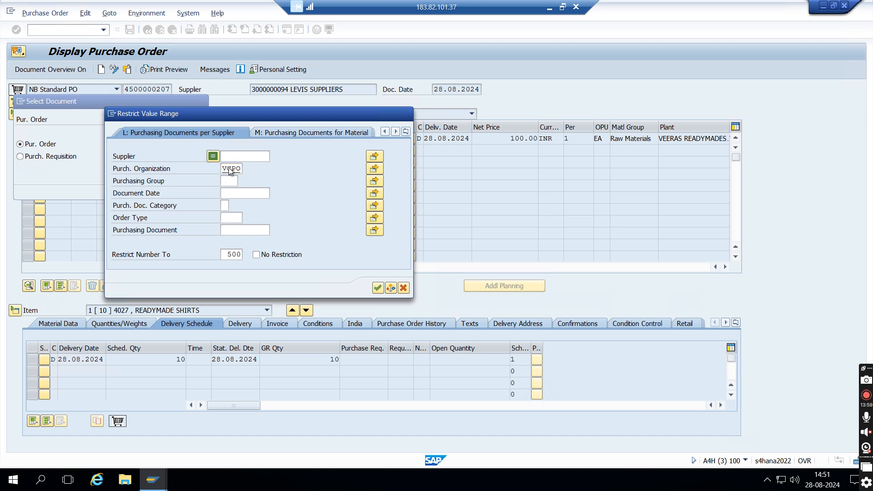
{"action": "key", "text": "Return"}
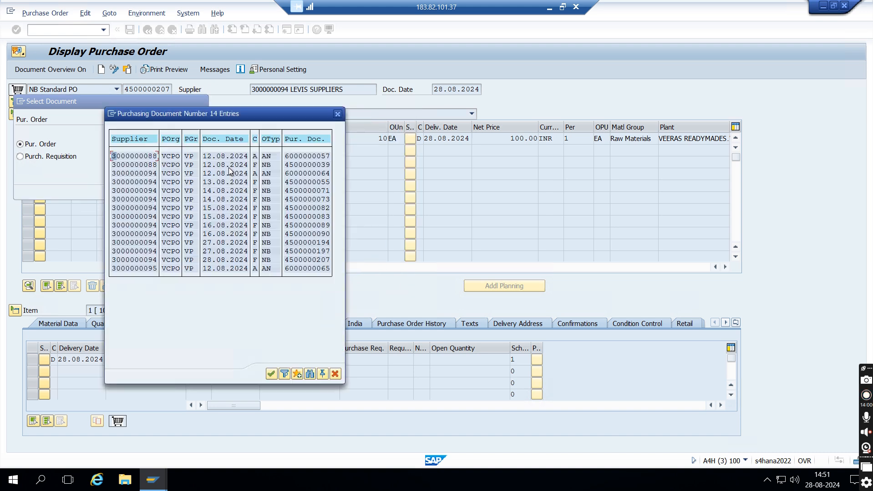
Display the LEVIS SUPPLIERS purchase order dated 28.08.2024 and open the purchase order history of its READYMADE SHIRTS item
{"action": "left_click", "coordinate": [151, 260]}
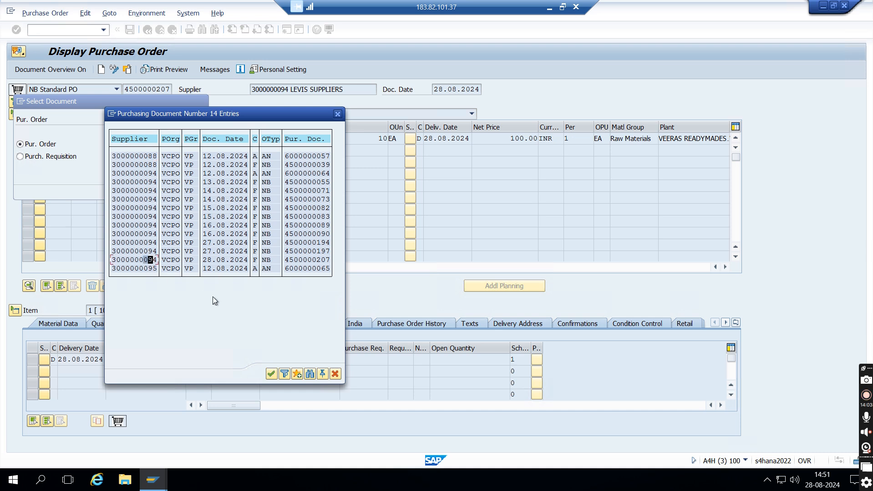
{"action": "left_click", "coordinate": [271, 375]}
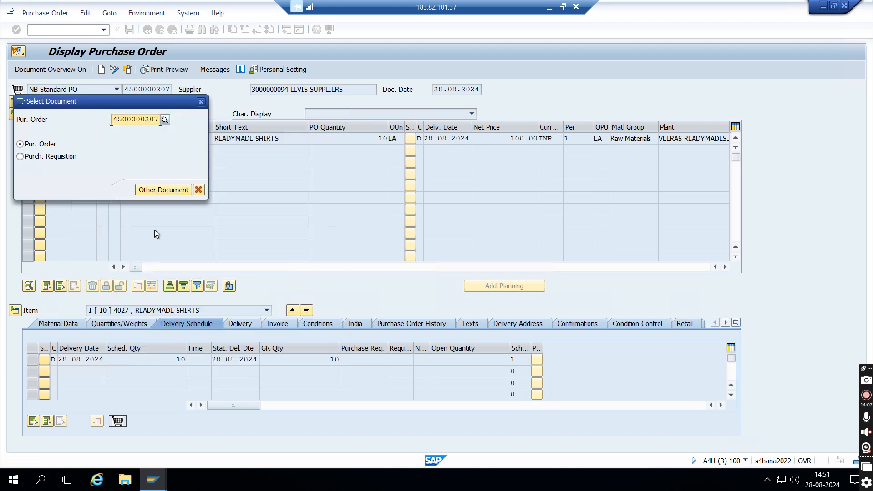
{"action": "left_click", "coordinate": [148, 190]}
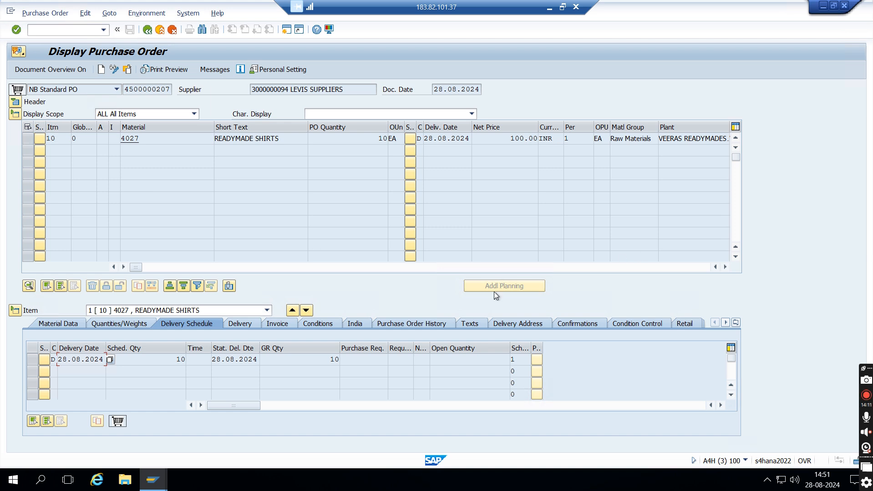
{"action": "left_click", "coordinate": [435, 323]}
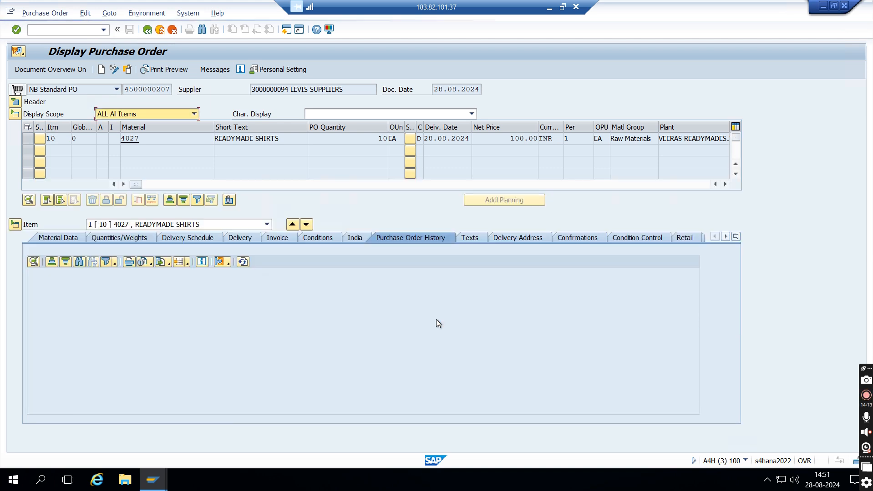